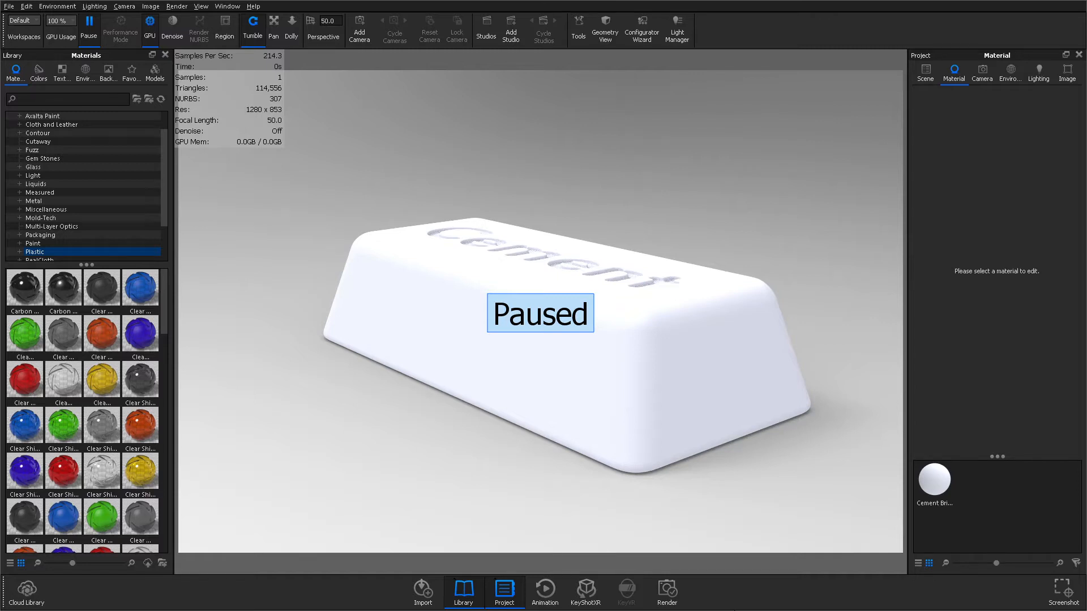
Switch to the browser and examine the Concrete 019 texture on CC0 Textures, including its 3D material preview
{"action": "key", "text": "alt+Tab"}
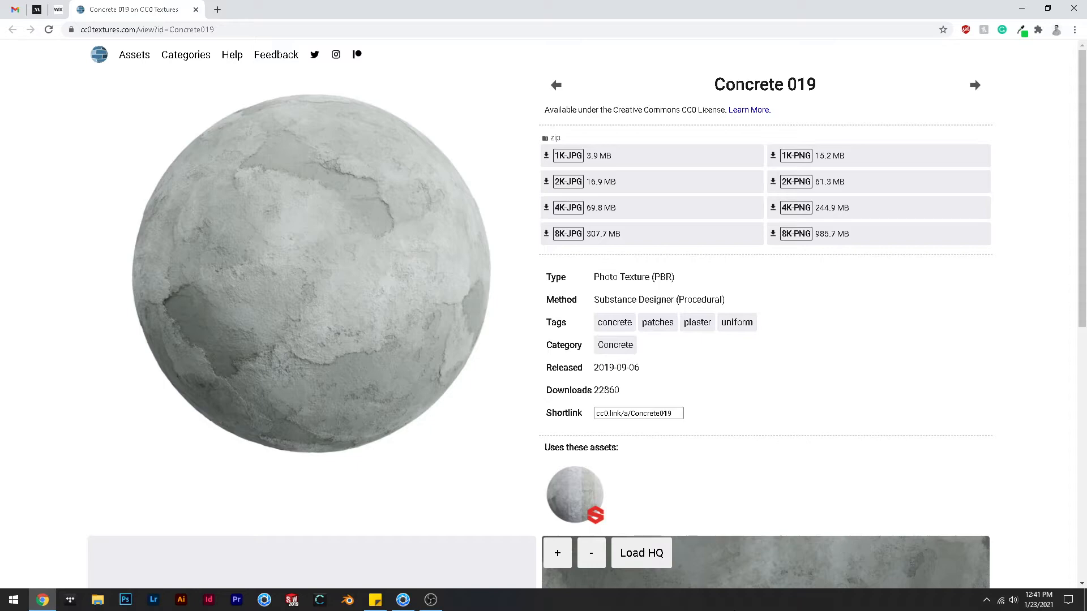
{"action": "scroll", "coordinate": [35, 455], "scroll_direction": "down", "scroll_amount": 4}
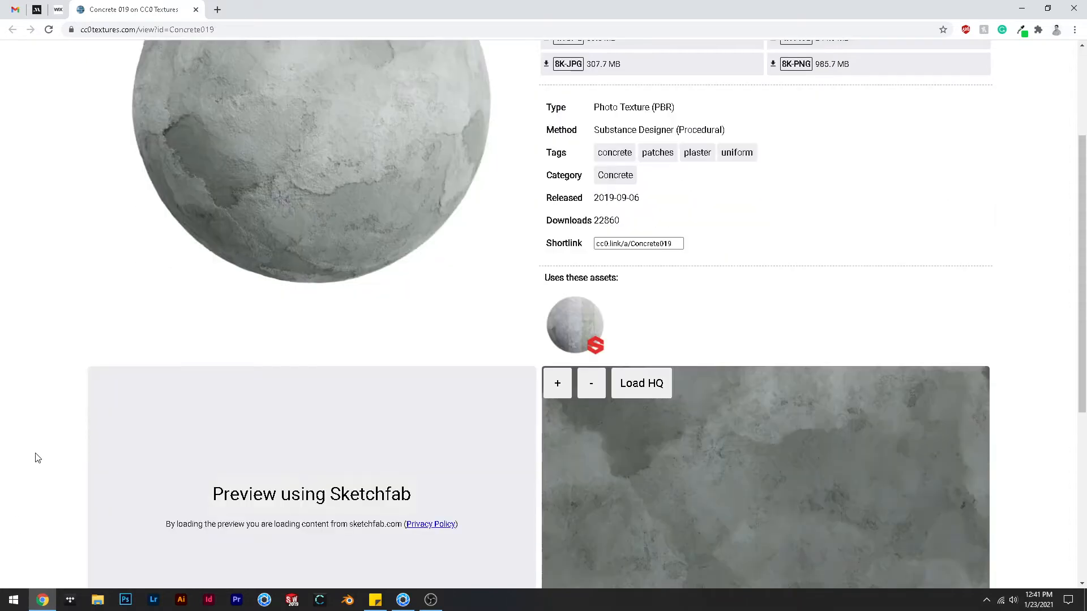
{"action": "left_click", "coordinate": [244, 443]}
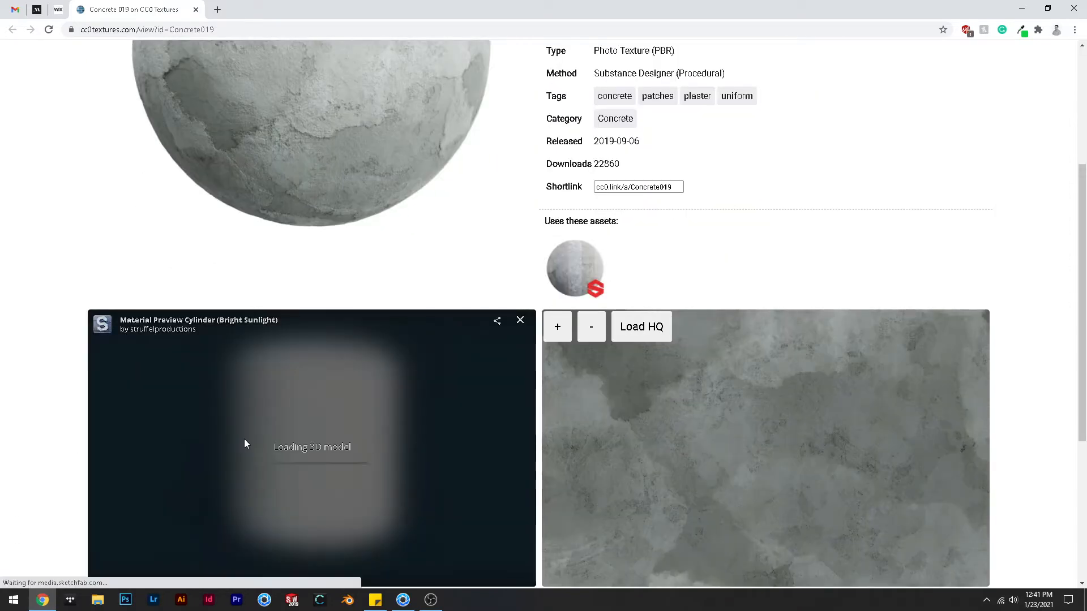
{"action": "scroll", "coordinate": [579, 432], "scroll_direction": "down", "scroll_amount": 1}
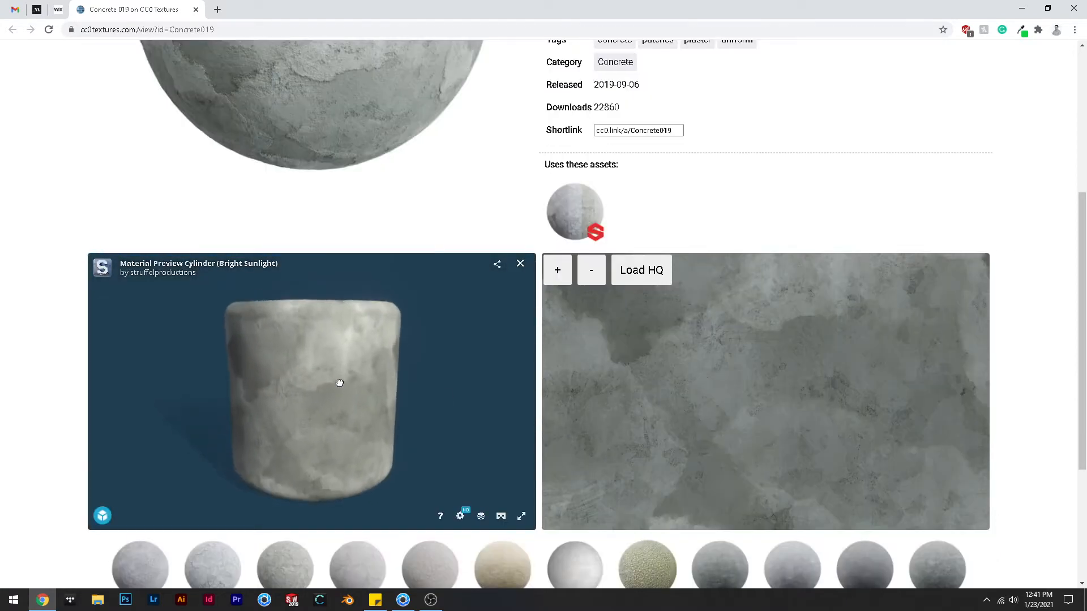
{"action": "scroll", "coordinate": [338, 378], "scroll_direction": "up", "scroll_amount": 5}
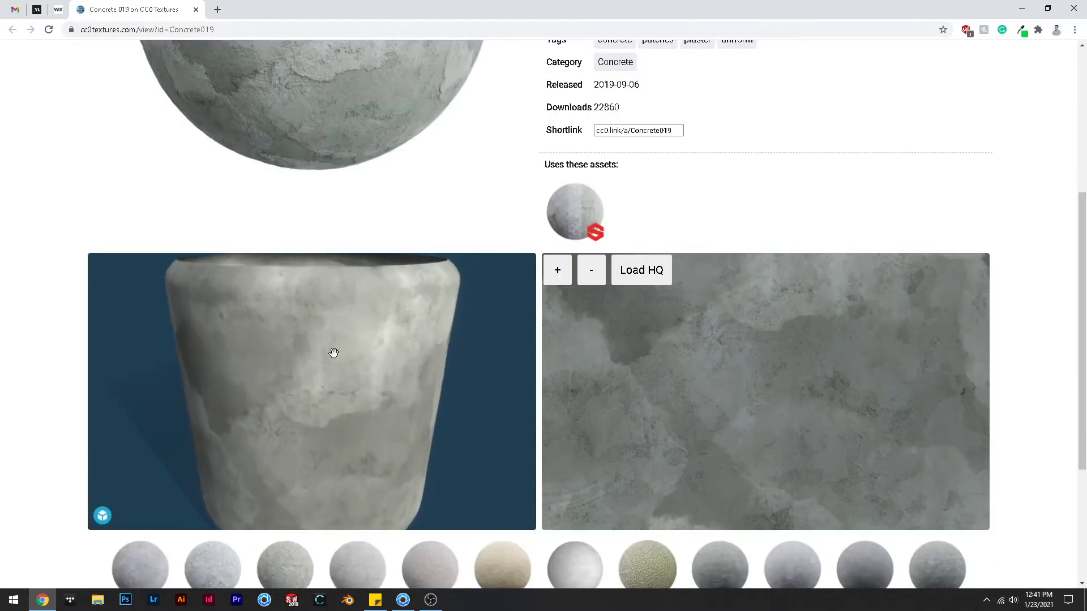
{"action": "scroll", "coordinate": [351, 418], "scroll_direction": "down", "scroll_amount": 5}
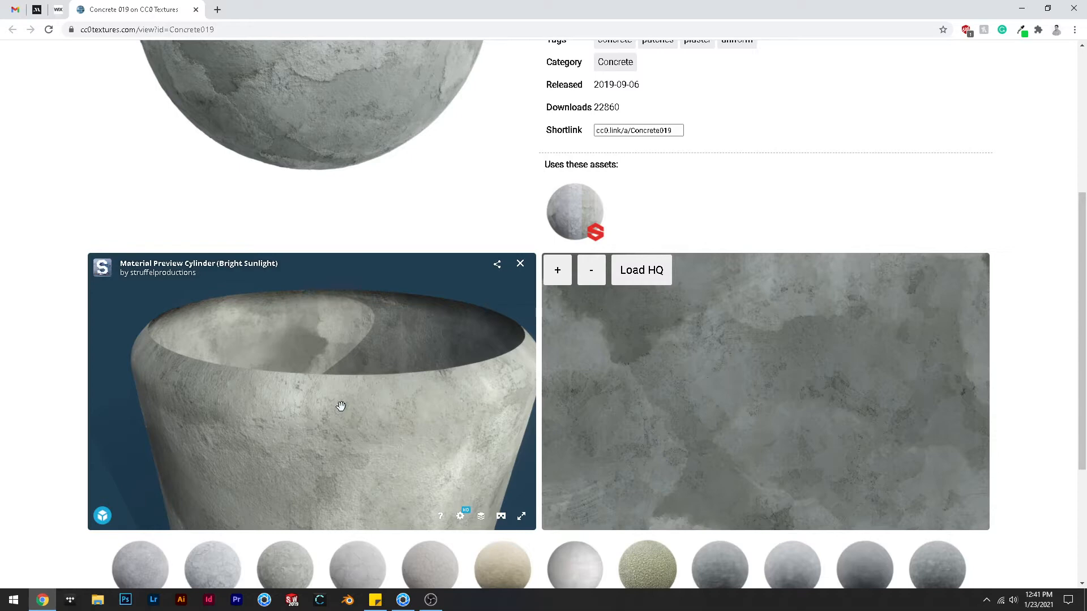
Switch back to KeyShot, change the cement brick's material type to Plastic and open its material graph
{"action": "key", "text": "alt+Tab"}
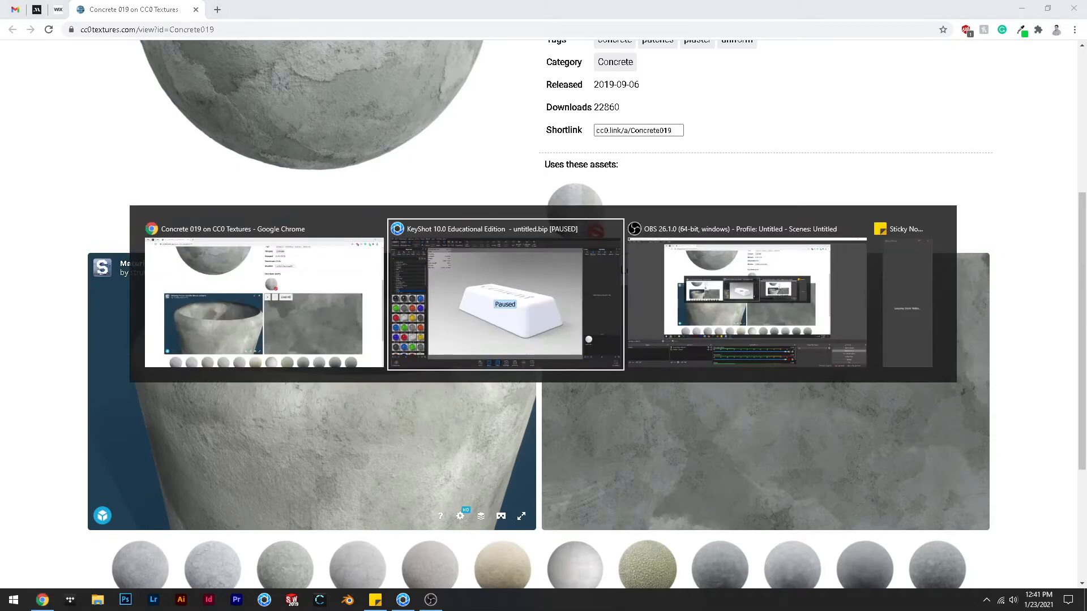
{"action": "key", "text": "alt+Tab"}
{"action": "key", "text": "alt+Tab"}
{"action": "key", "text": "alt+Tab"}
{"action": "key", "text": "alt+Tab"}
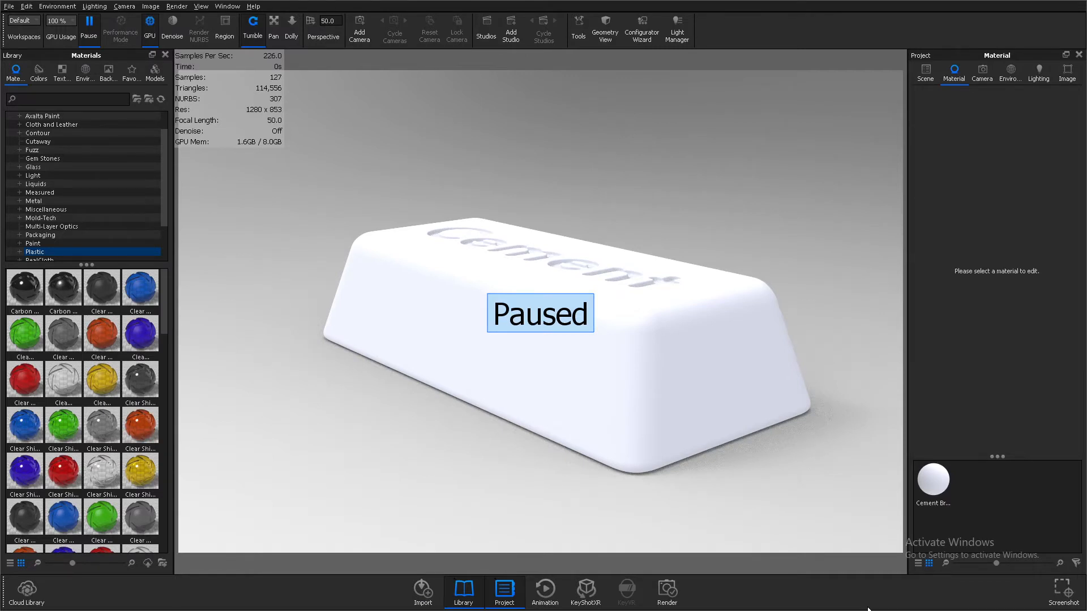
{"action": "right_click", "coordinate": [502, 341]}
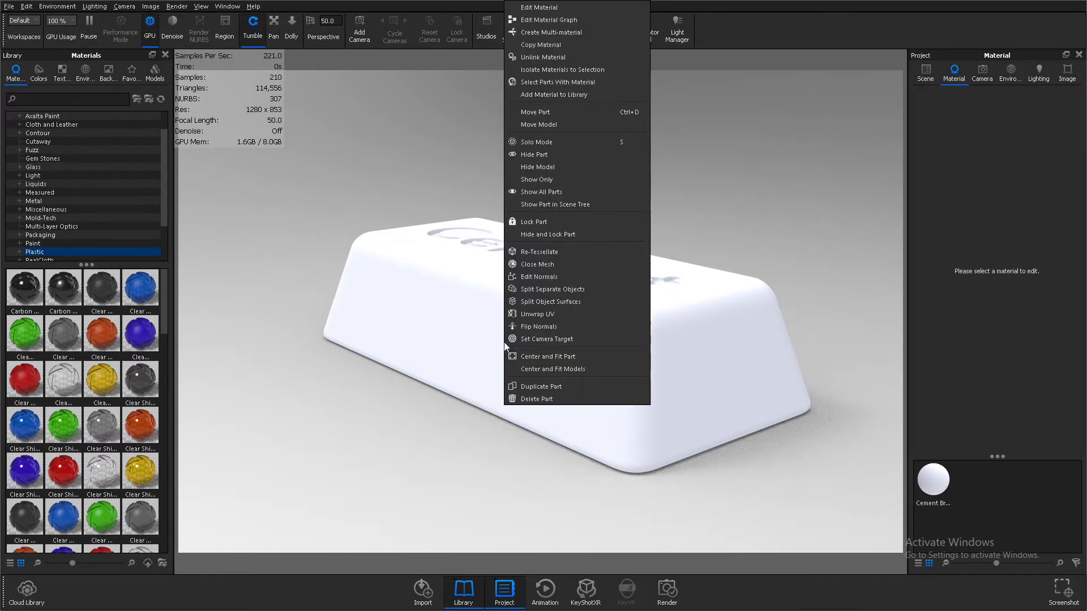
{"action": "left_click", "coordinate": [559, 8]}
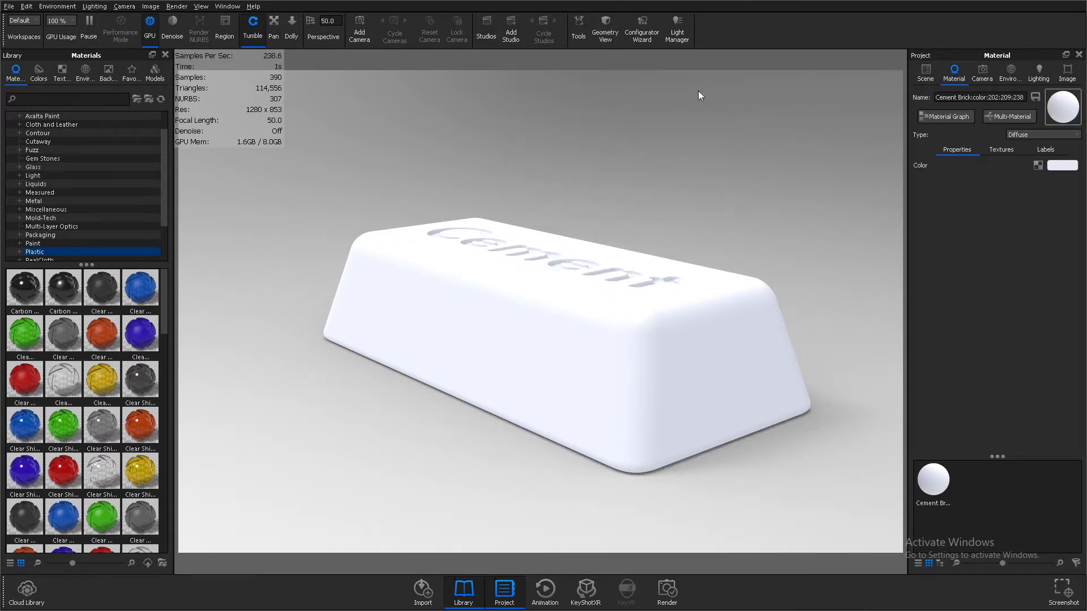
{"action": "left_click", "coordinate": [1021, 134]}
{"action": "left_click", "coordinate": [1016, 202]}
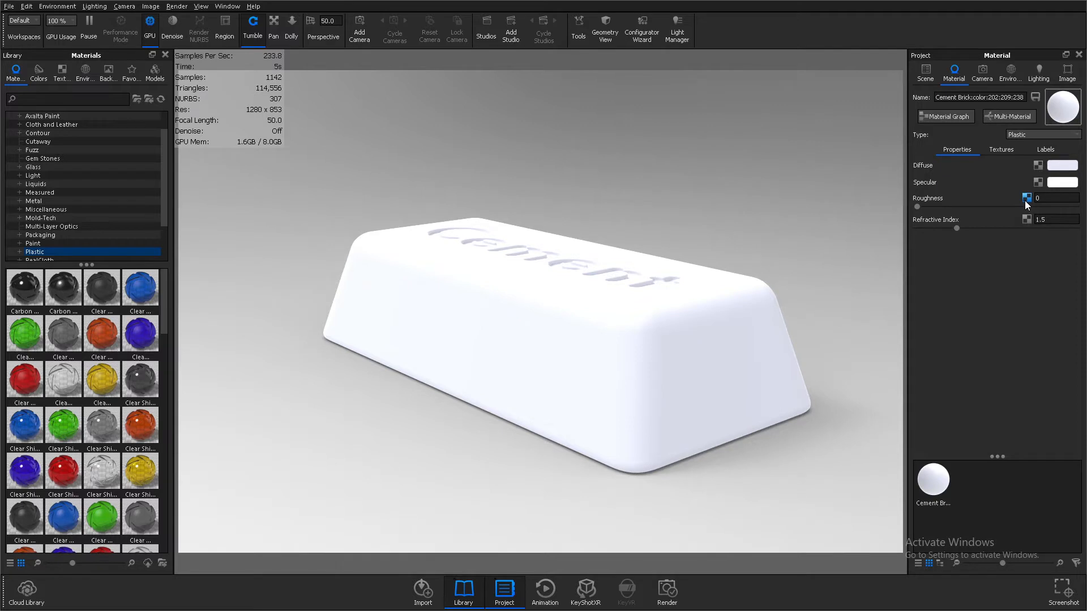
{"action": "left_click", "coordinate": [956, 116]}
Try the Diffuse material type on the cement brick and return it to Plastic
{"action": "left_click", "coordinate": [1031, 136]}
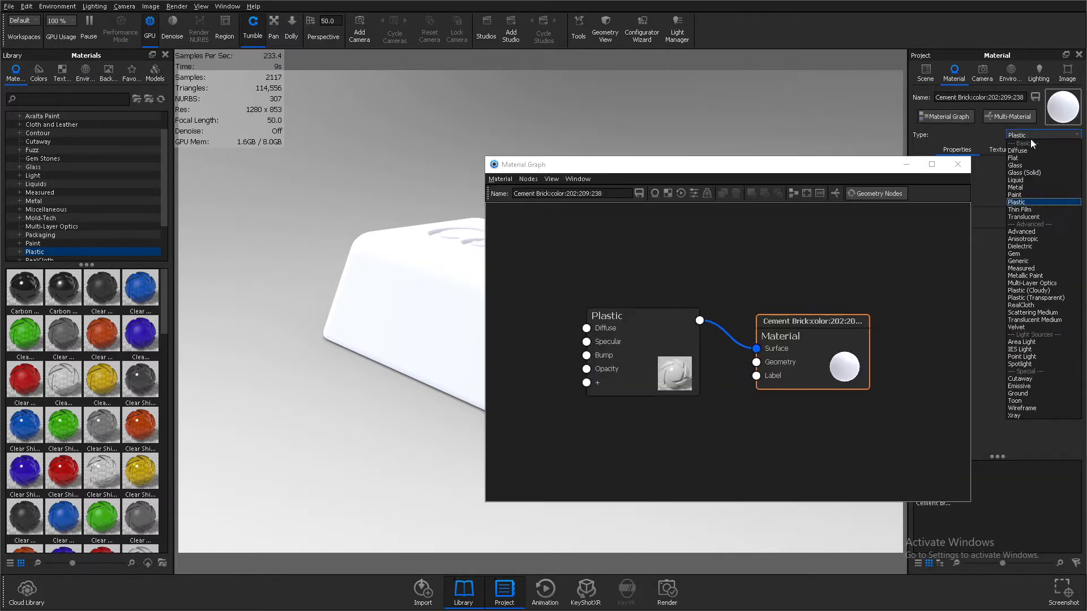
{"action": "left_click", "coordinate": [1027, 149]}
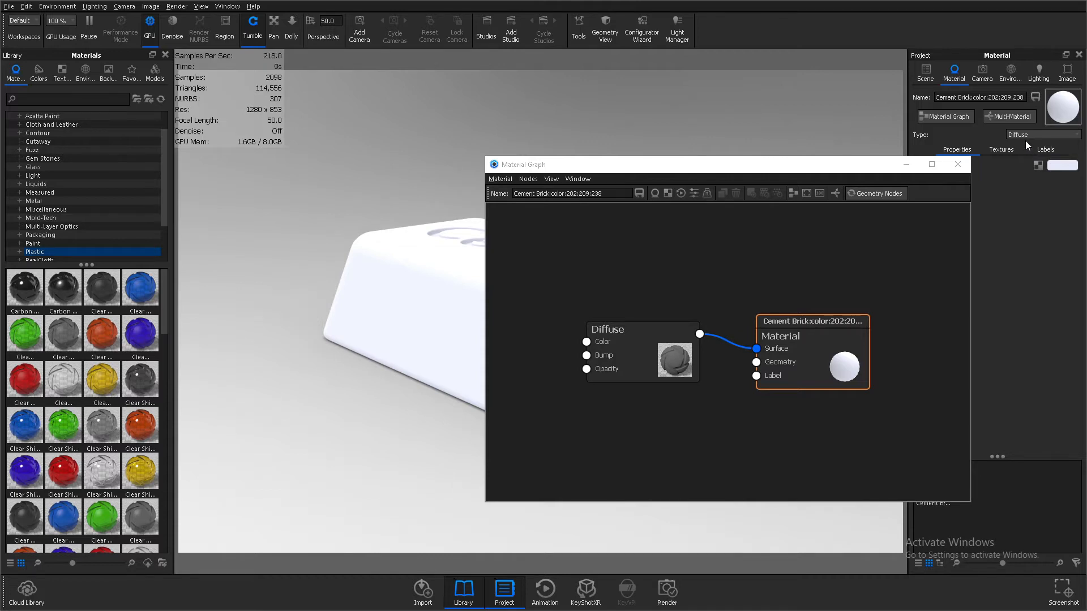
{"action": "left_click", "coordinate": [1034, 135]}
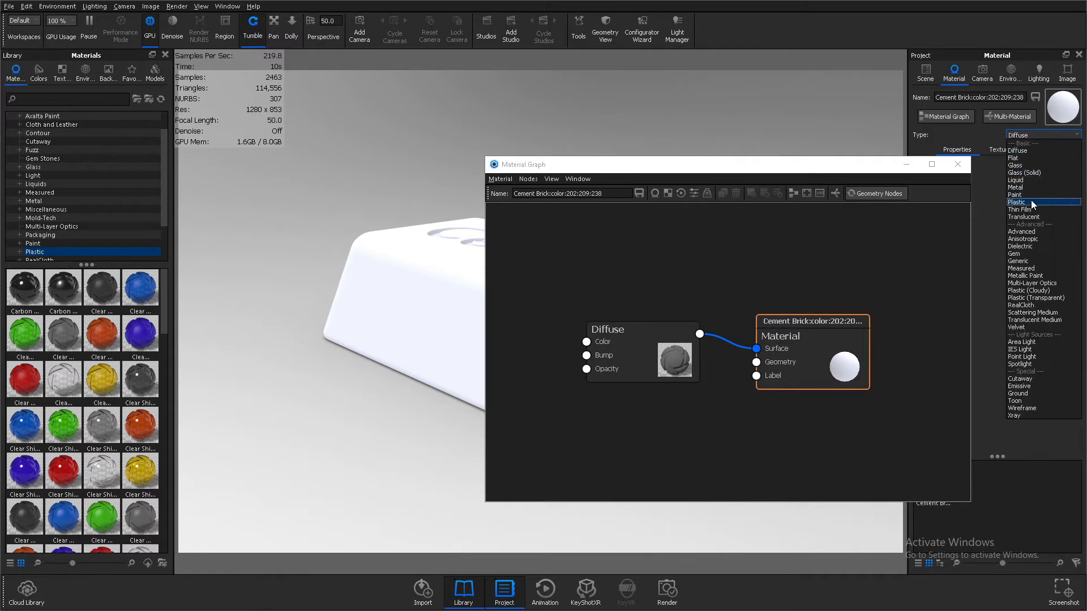
{"action": "left_click", "coordinate": [1031, 199]}
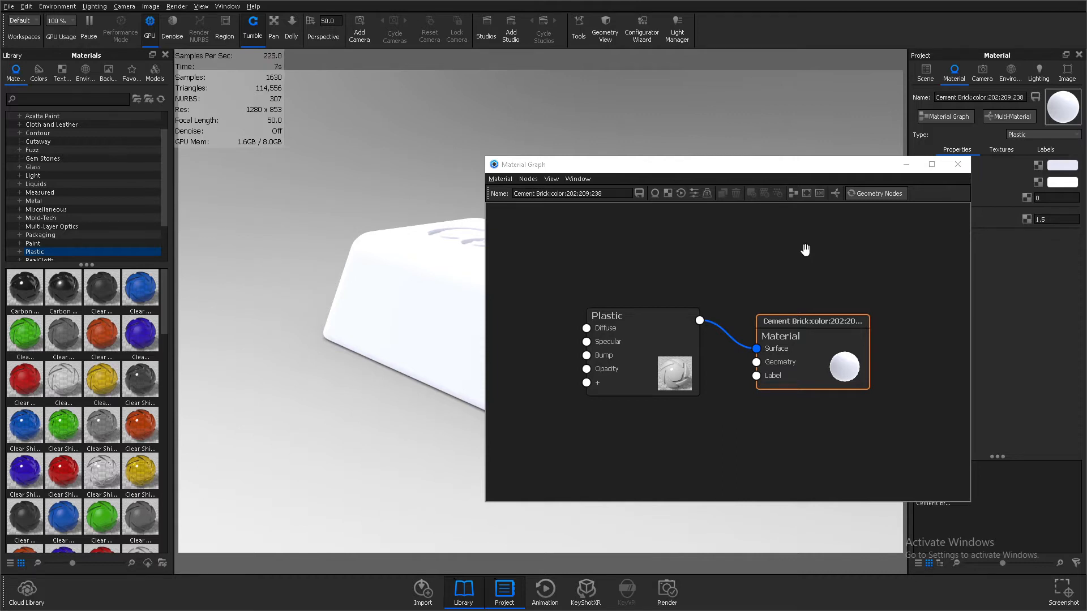
Bring the four Concrete019 4K maps (Color, Displacement, Normal, Roughness) from the Concrete019 folder into the material graph
{"action": "key", "text": "alt+Tab"}
{"action": "key", "text": "alt+Tab"}
{"action": "key", "text": "alt+Tab"}
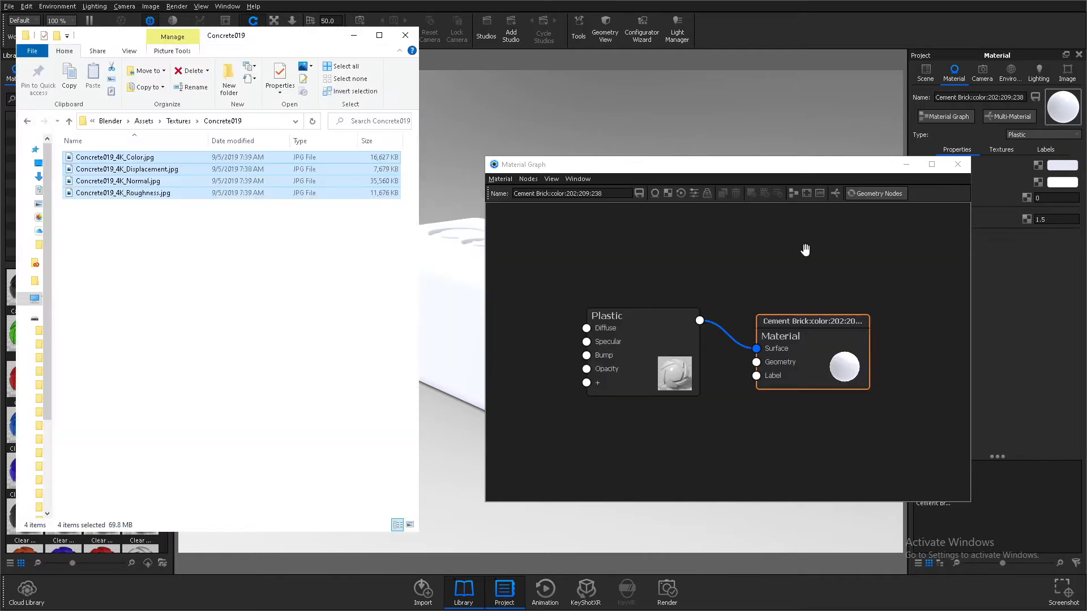
{"action": "left_click", "coordinate": [340, 251]}
{"action": "left_click_drag", "start_coordinate": [138, 239], "coordinate": [572, 277]}
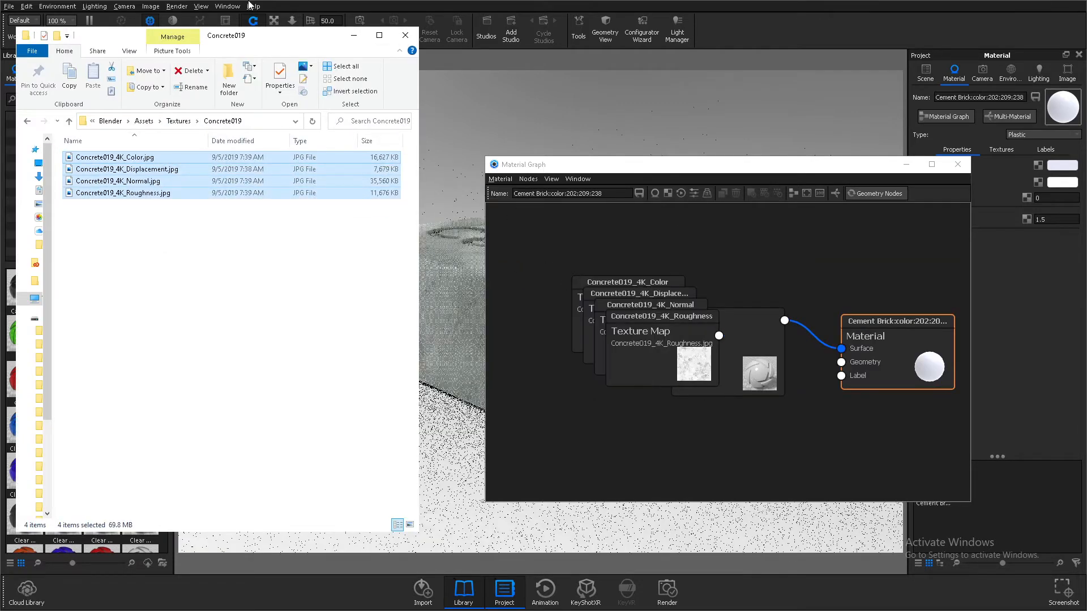
{"action": "left_click", "coordinate": [354, 37]}
Spread the four stacked texture map nodes apart around the Plastic node in the material graph
{"action": "left_click_drag", "start_coordinate": [672, 347], "coordinate": [668, 444]}
{"action": "left_click_drag", "start_coordinate": [666, 321], "coordinate": [600, 396]}
{"action": "left_click_drag", "start_coordinate": [656, 336], "coordinate": [854, 481]}
{"action": "left_click_drag", "start_coordinate": [633, 300], "coordinate": [558, 258]}
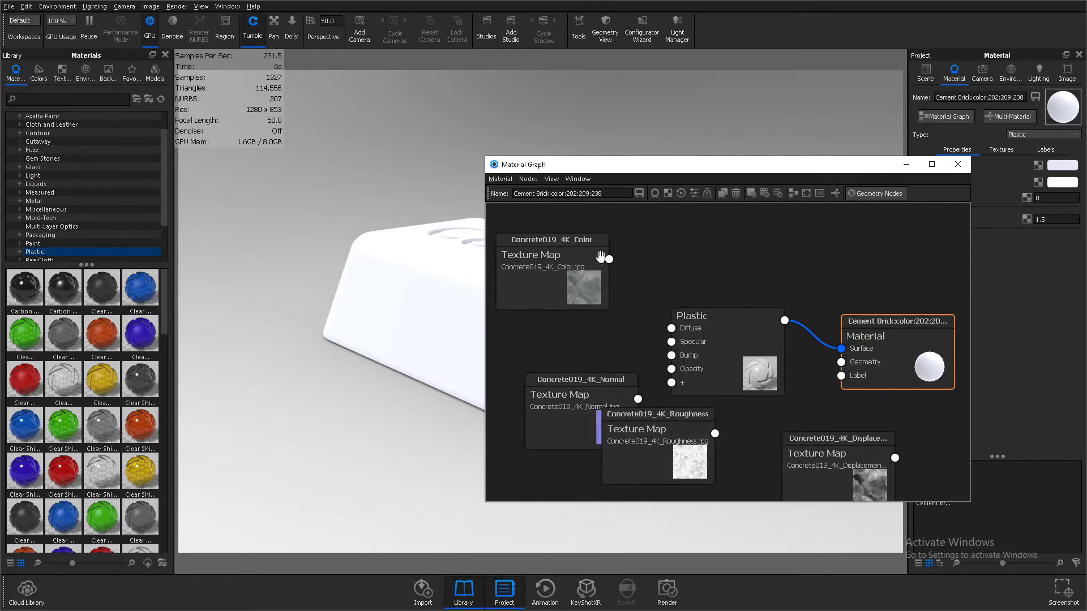
Connect the Color map to the Plastic node's Diffuse input and the Normal map to its Bump input
{"action": "left_click_drag", "start_coordinate": [609, 261], "coordinate": [671, 328]}
{"action": "left_click_drag", "start_coordinate": [637, 402], "coordinate": [671, 356]}
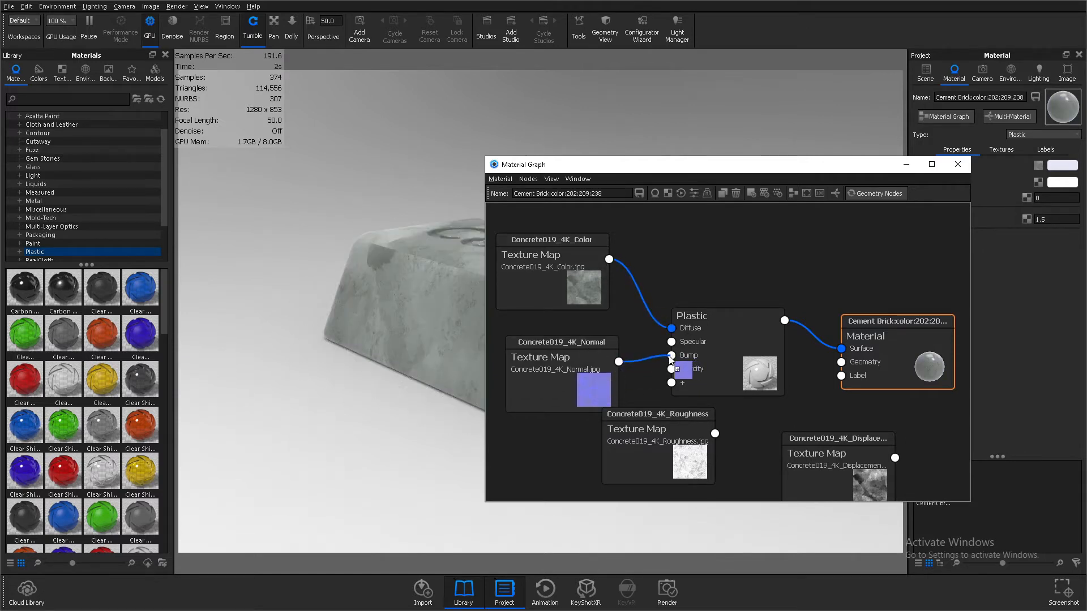
{"action": "left_click_drag", "start_coordinate": [553, 389], "coordinate": [539, 374]}
Connect the Roughness map to the Plastic node's Roughness input and tidy the node's placement
{"action": "left_click_drag", "start_coordinate": [698, 435], "coordinate": [672, 386]}
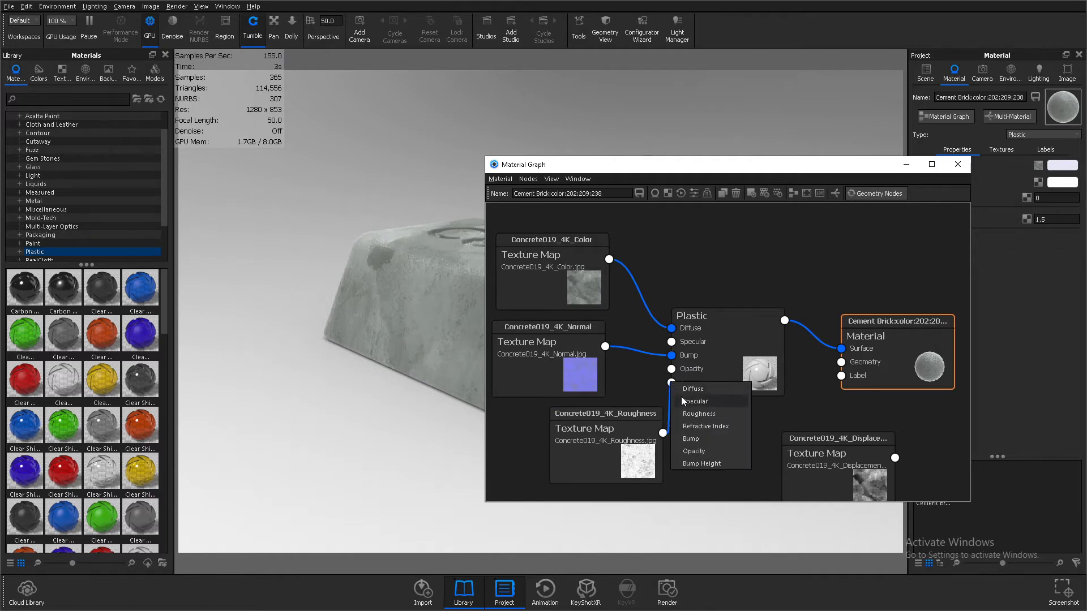
{"action": "left_click", "coordinate": [695, 415]}
{"action": "left_click_drag", "start_coordinate": [637, 441], "coordinate": [617, 440]}
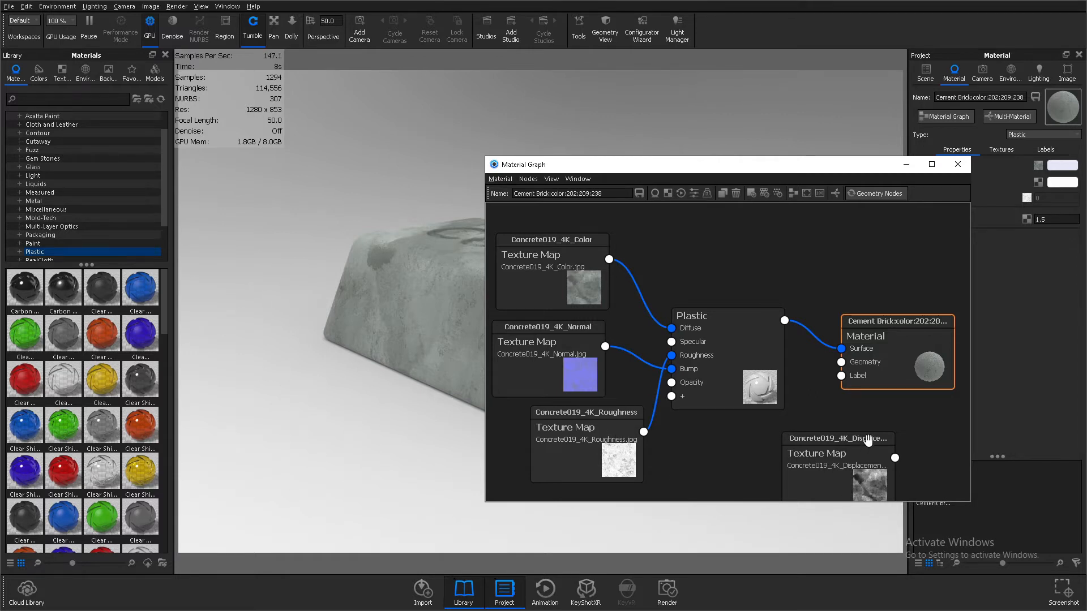
Add a Displace geometry node, feed it the Displacement map and connect it to the material's Geometry input
{"action": "right_click", "coordinate": [928, 427]}
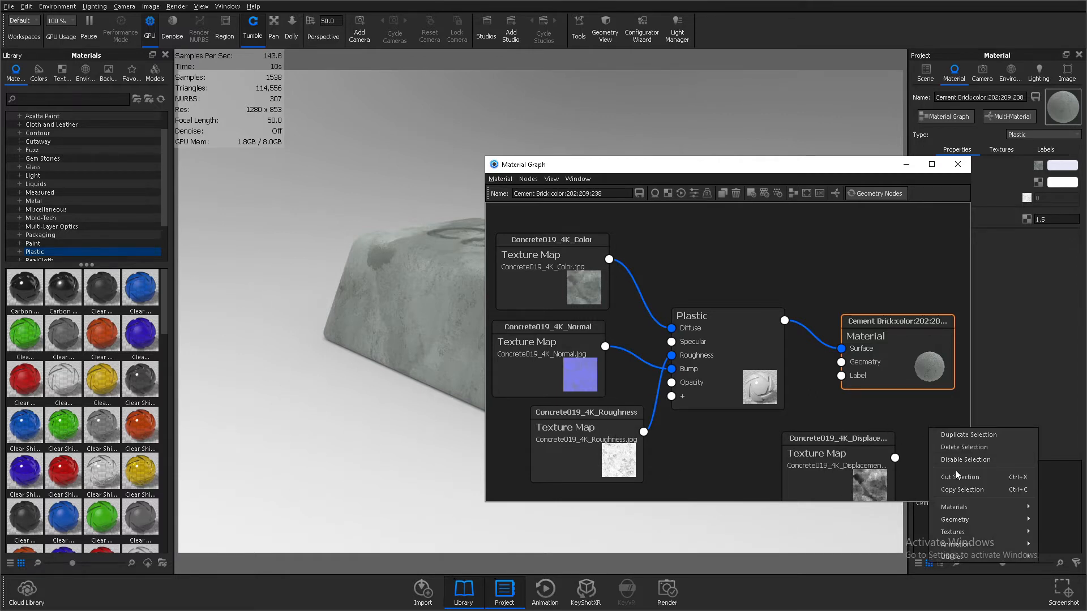
{"action": "mouse_move", "coordinate": [970, 516]}
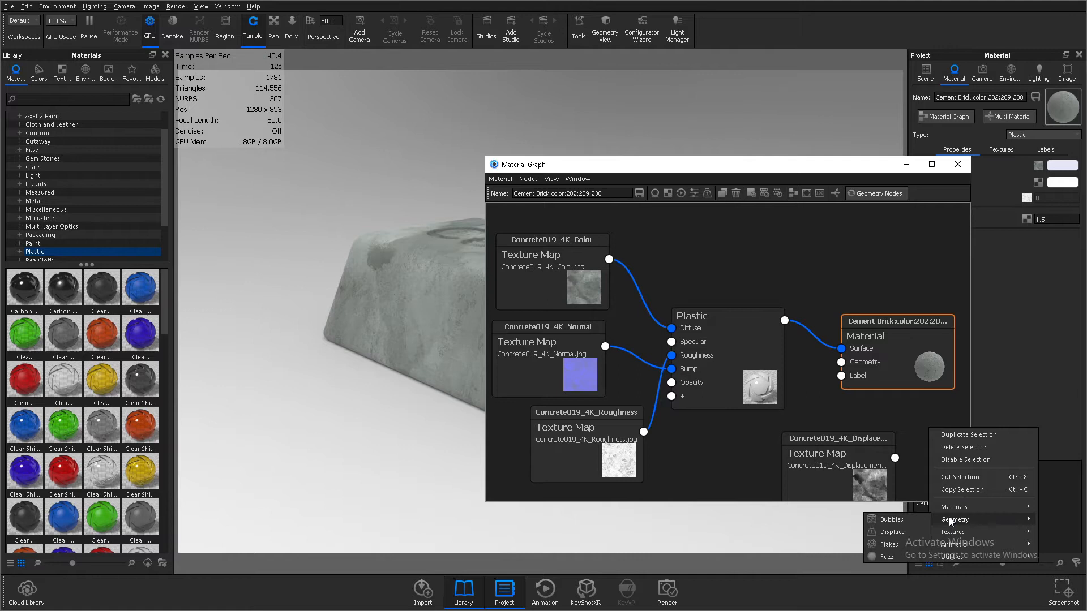
{"action": "left_click", "coordinate": [912, 534]}
{"action": "left_click_drag", "start_coordinate": [862, 471], "coordinate": [855, 449]}
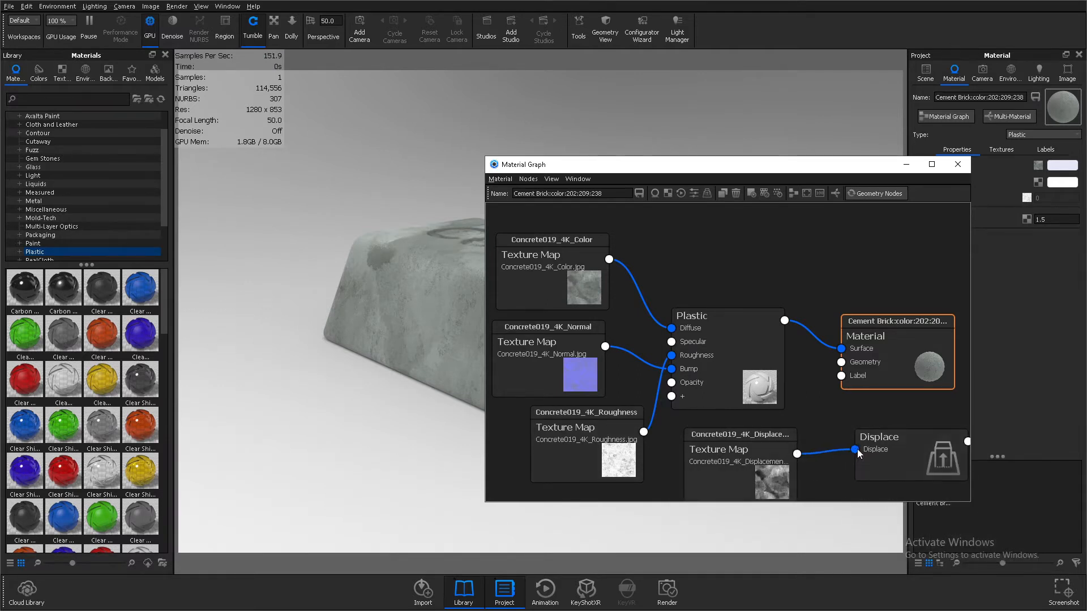
{"action": "left_click_drag", "start_coordinate": [875, 382], "coordinate": [841, 362]}
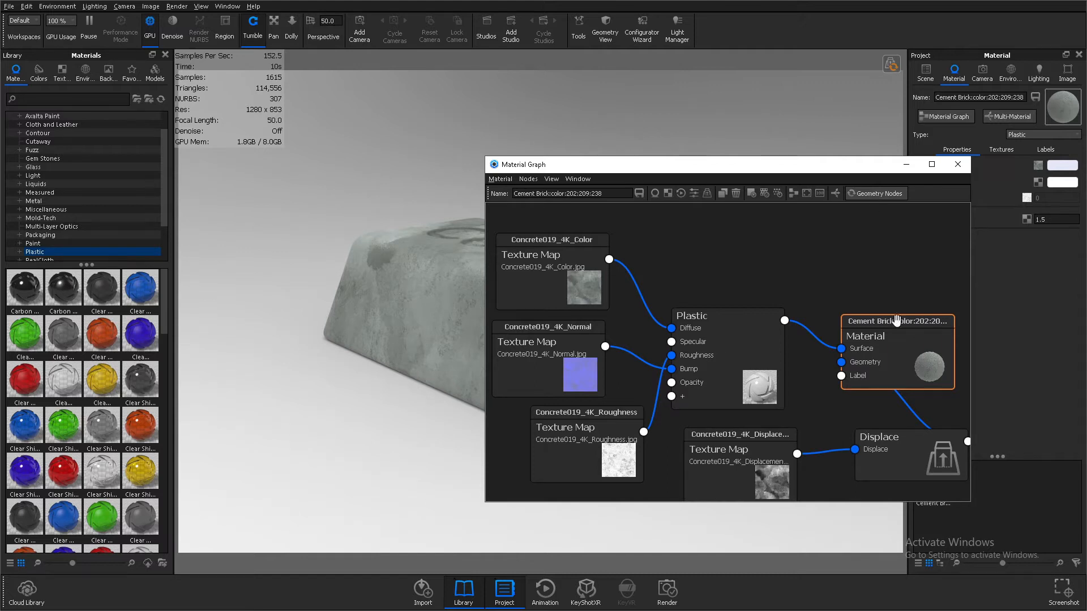
Reduce the Displace node's displacement height, execute the geometry node and close the material graph
{"action": "double_click", "coordinate": [899, 447]}
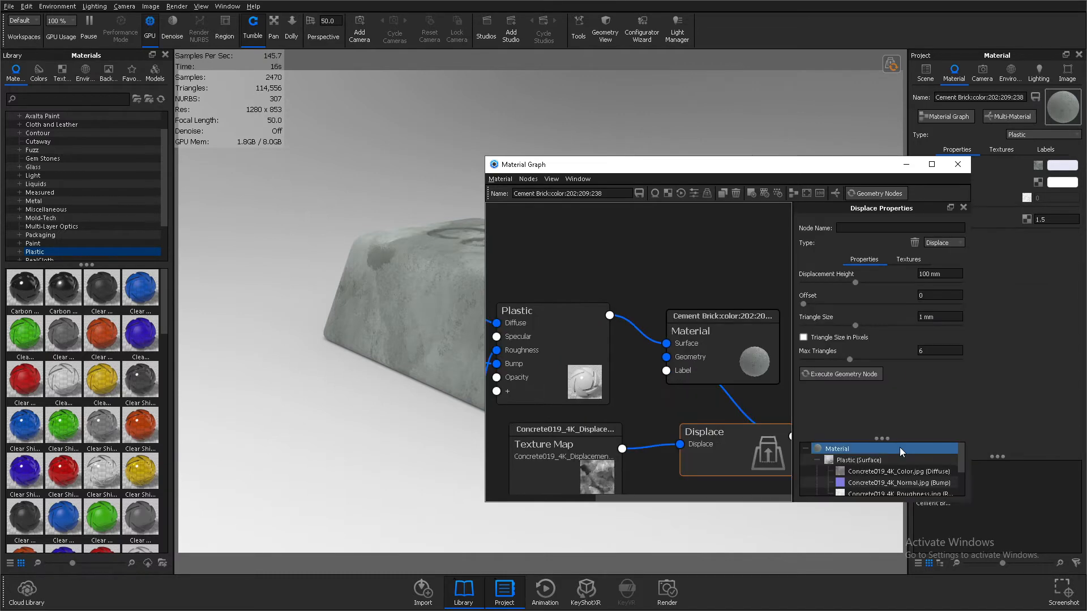
{"action": "left_click", "coordinate": [919, 274]}
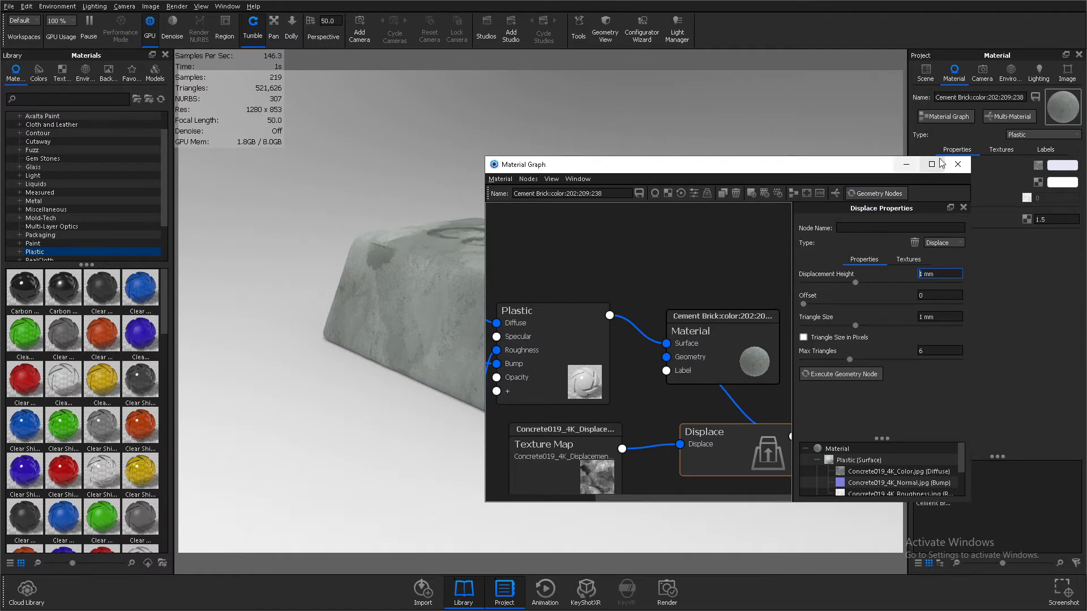
{"action": "left_click", "coordinate": [958, 165]}
{"action": "left_click_drag", "start_coordinate": [597, 283], "coordinate": [600, 292]}
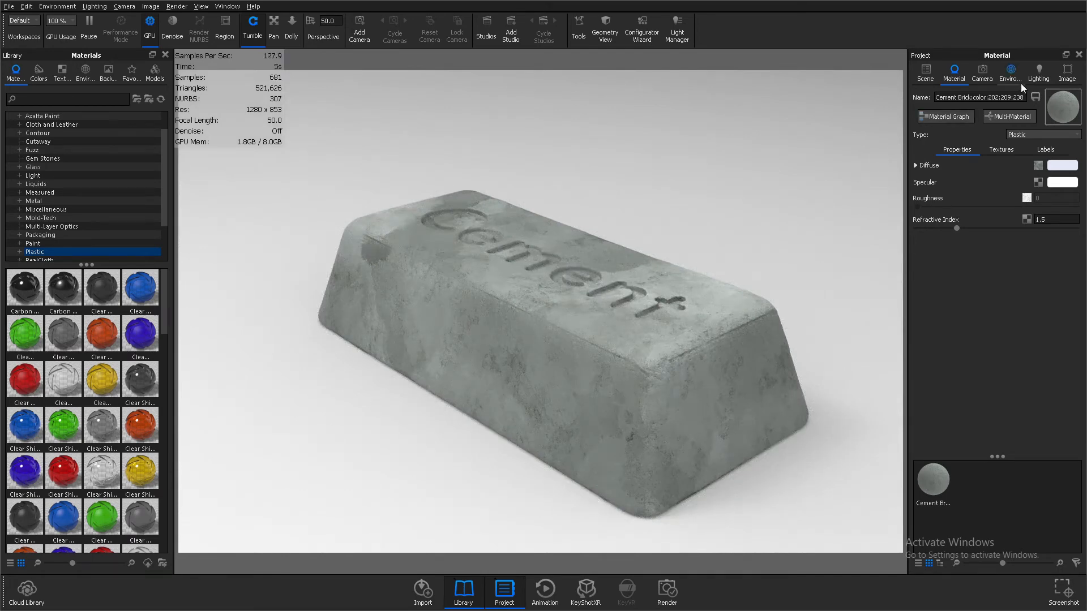
Apply the Product lighting preset and set the image style to Photographic with a High Contrast response curve
{"action": "left_click", "coordinate": [1038, 74]}
{"action": "left_click", "coordinate": [944, 140]}
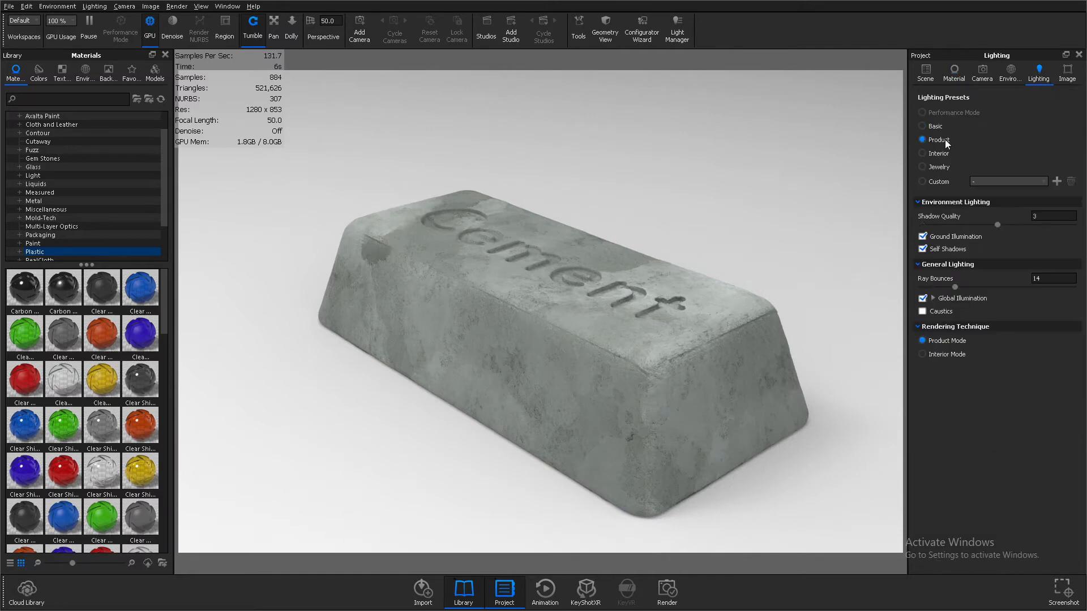
{"action": "left_click", "coordinate": [1068, 78]}
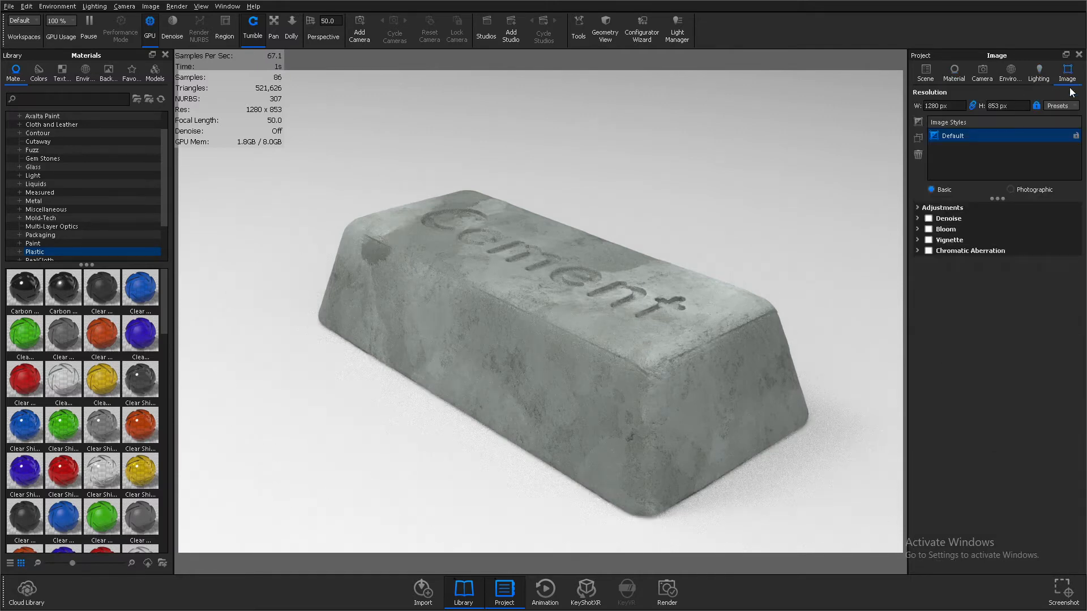
{"action": "left_click", "coordinate": [1044, 190]}
{"action": "left_click", "coordinate": [1037, 297]}
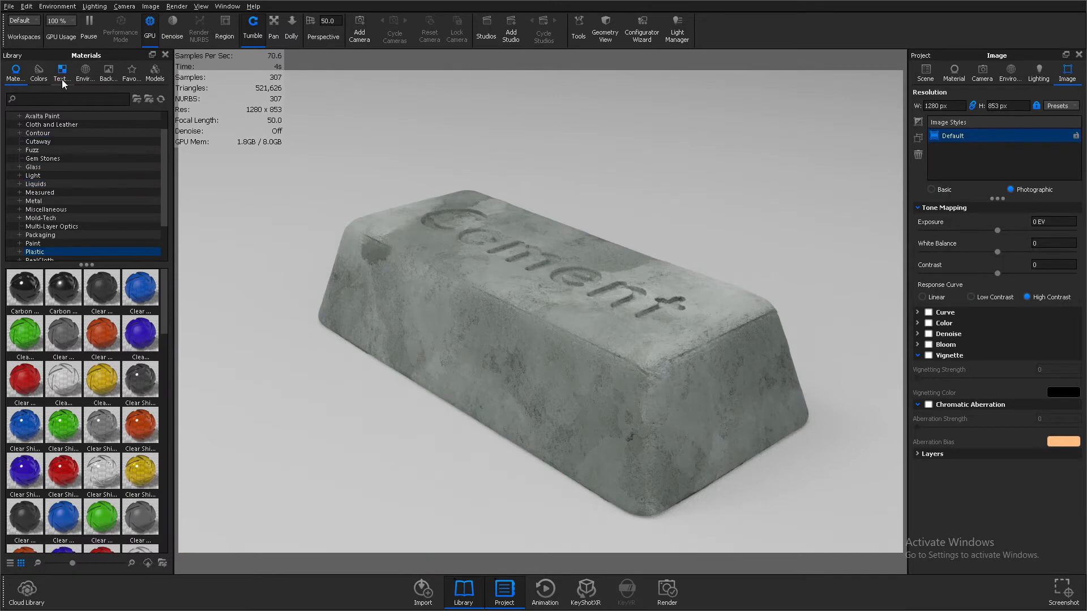
Light the scene with the Dosch-Apartment_2k environment and set the background to a plain white color
{"action": "left_click", "coordinate": [86, 79]}
{"action": "left_click_drag", "start_coordinate": [68, 398], "coordinate": [920, 260]}
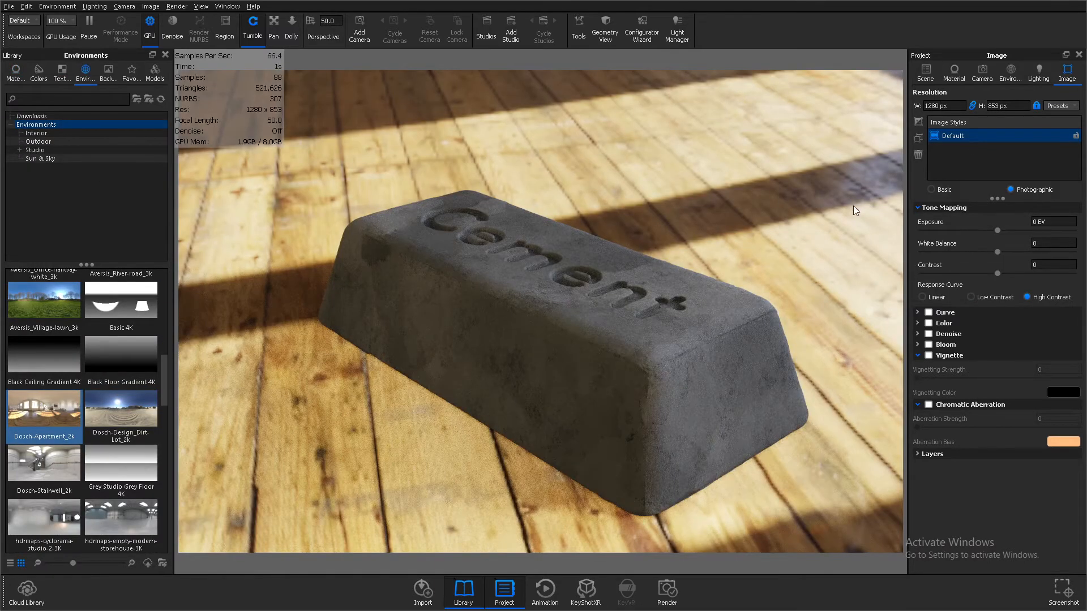
{"action": "left_click", "coordinate": [1013, 74]}
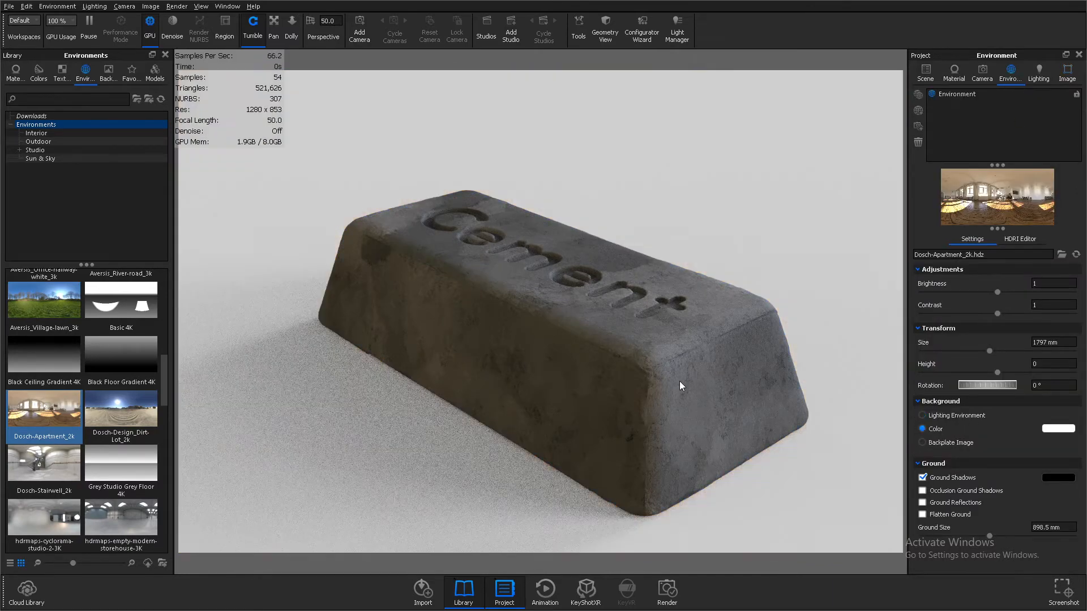
Open the cement brick's material for editing and show its texture map settings
{"action": "right_click", "coordinate": [466, 360]}
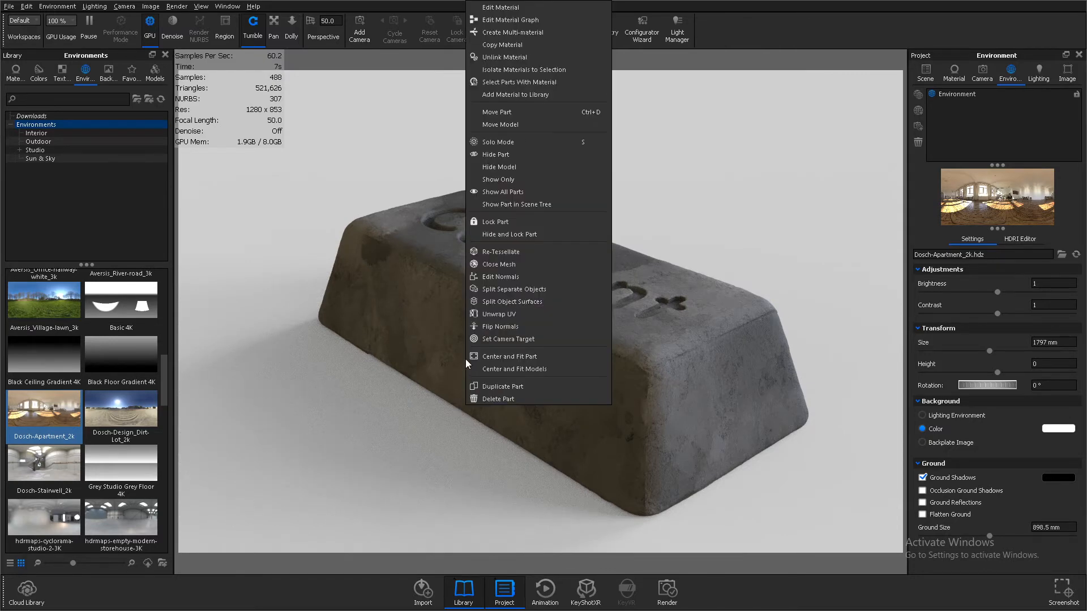
{"action": "left_click", "coordinate": [525, 9]}
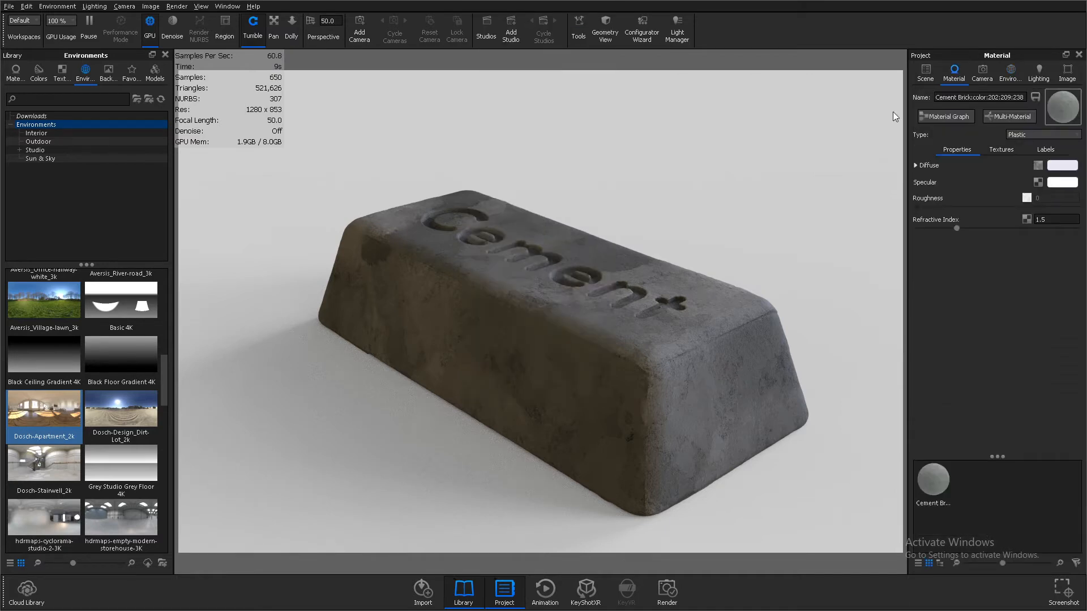
{"action": "left_click", "coordinate": [1000, 150]}
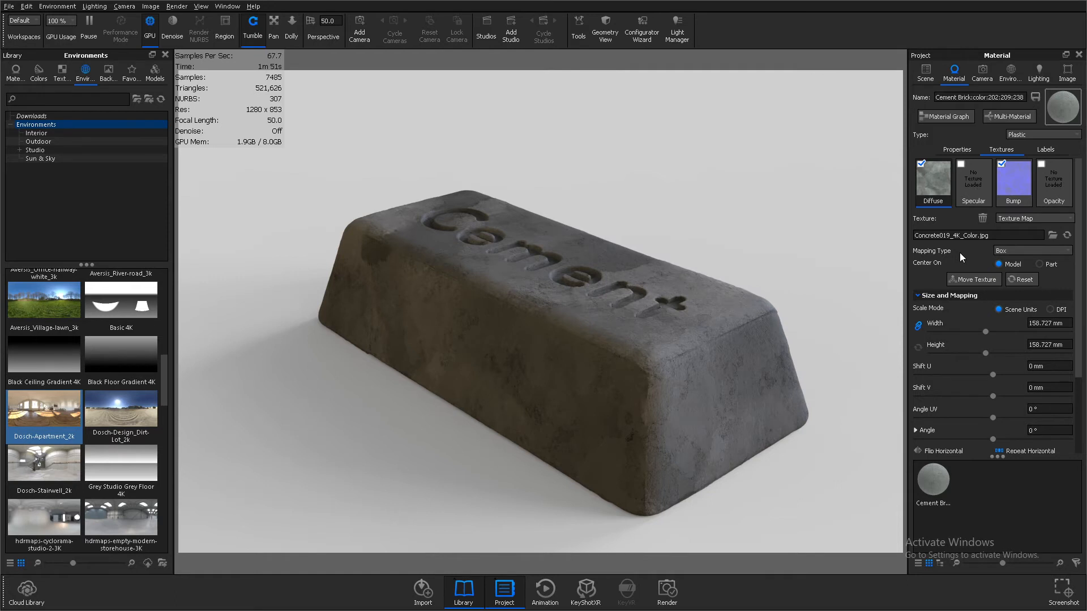
Try the Camera mapping type on the diffuse texture, check it from another angle and restore Box mapping
{"action": "left_click", "coordinate": [1000, 251]}
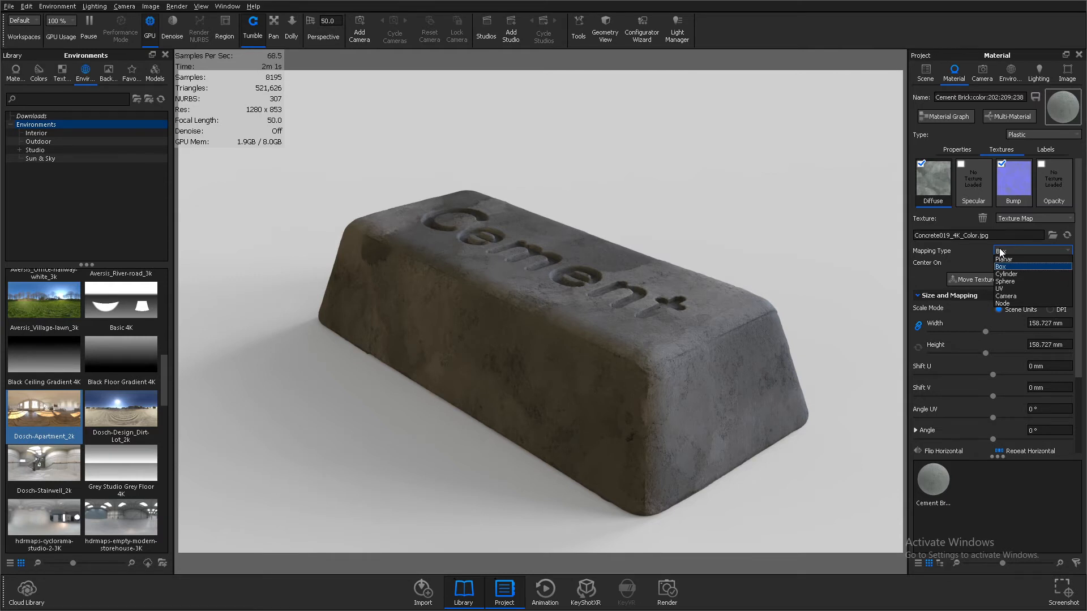
{"action": "left_click", "coordinate": [1022, 295]}
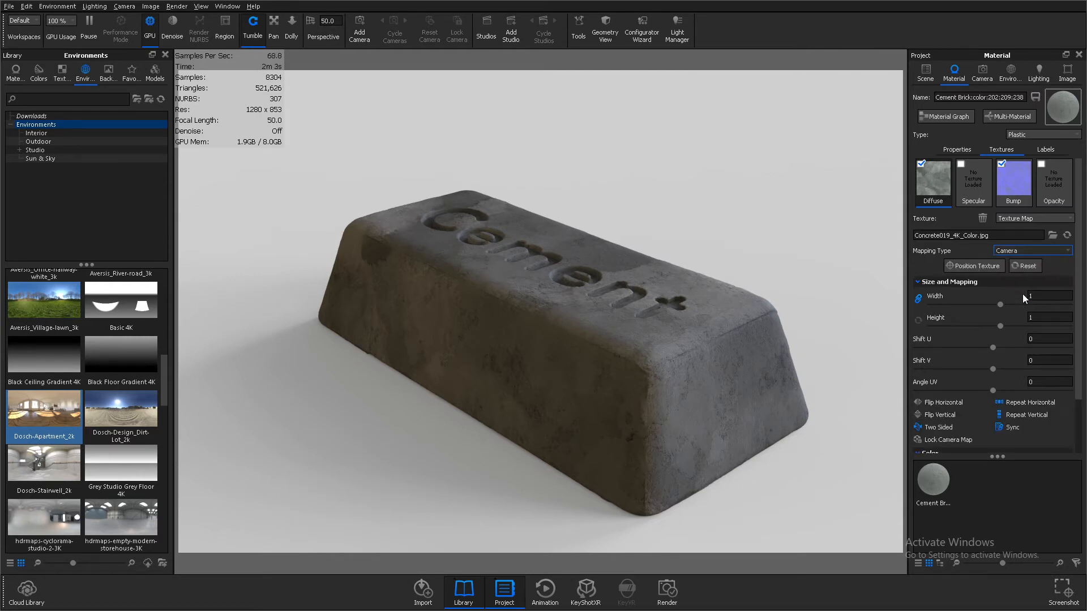
{"action": "left_click_drag", "start_coordinate": [732, 325], "coordinate": [661, 308]}
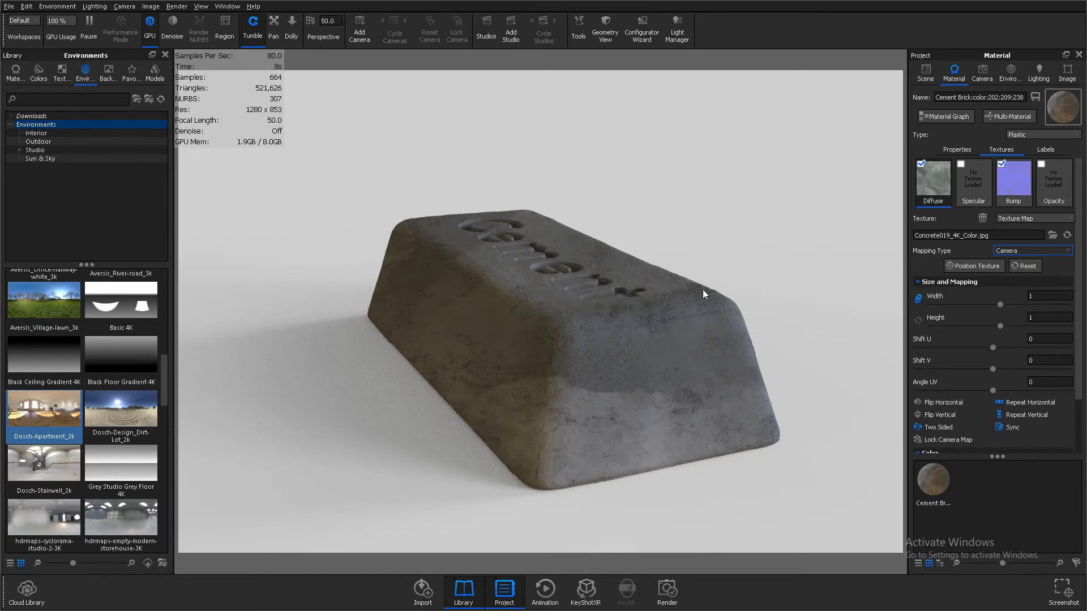
{"action": "left_click", "coordinate": [1000, 252]}
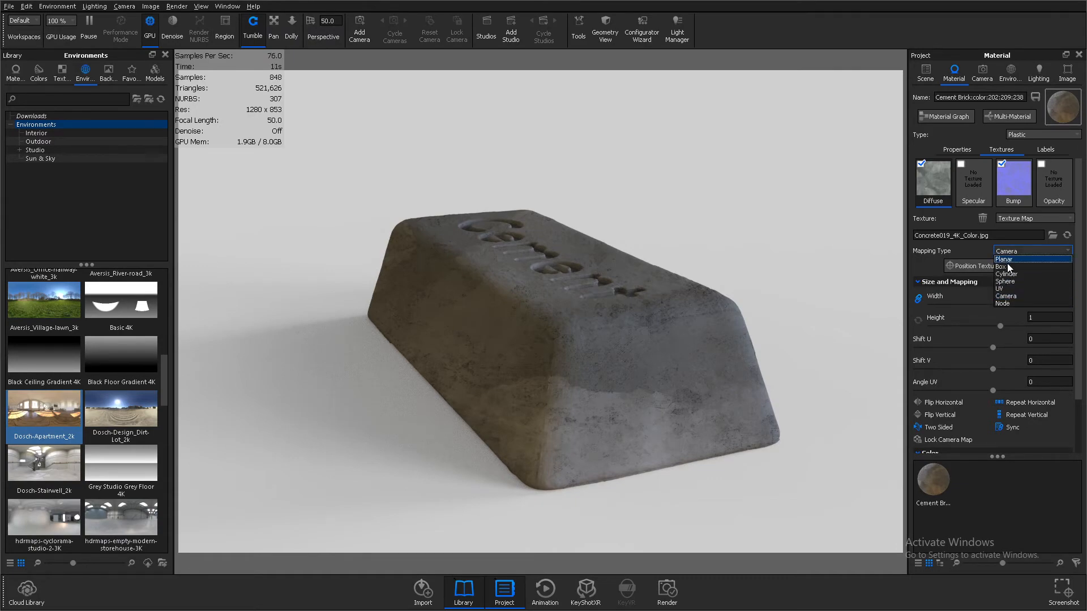
{"action": "left_click", "coordinate": [1006, 269]}
{"action": "left_click_drag", "start_coordinate": [555, 339], "coordinate": [626, 359]}
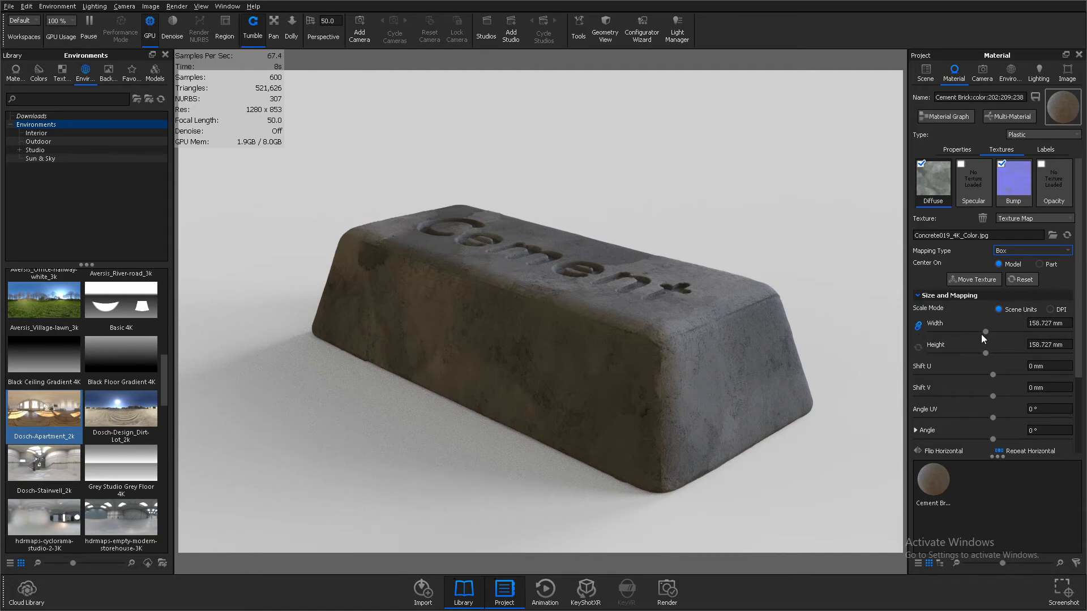
Enlarge the diffuse texture to 237.2 mm and raise its brightness to 1.92 and contrast to 1.66
{"action": "left_click_drag", "start_coordinate": [985, 333], "coordinate": [1012, 333]}
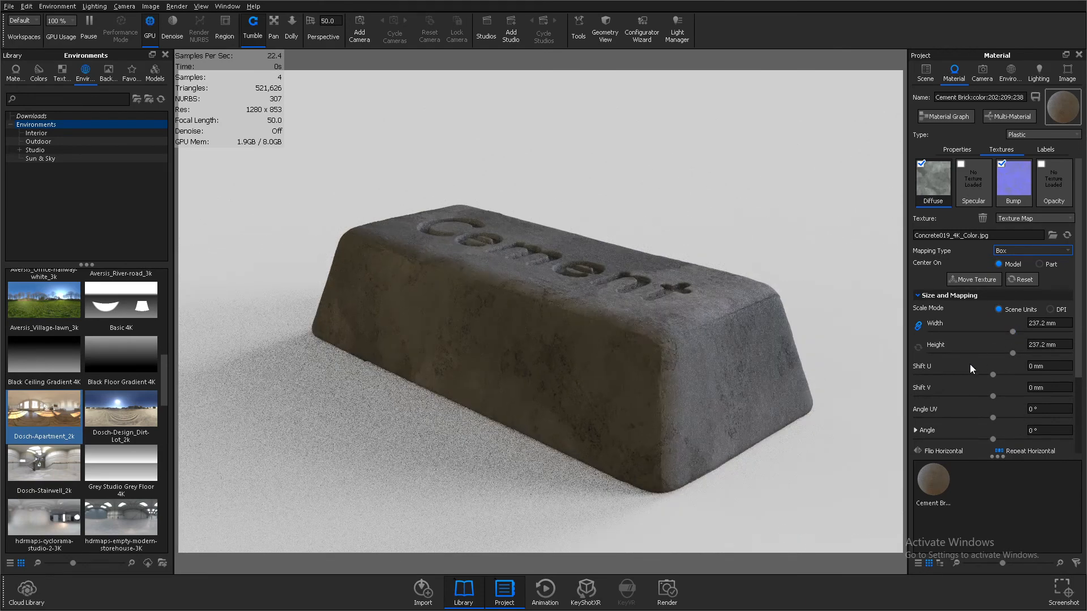
{"action": "scroll", "coordinate": [961, 345], "scroll_direction": "down", "scroll_amount": 3}
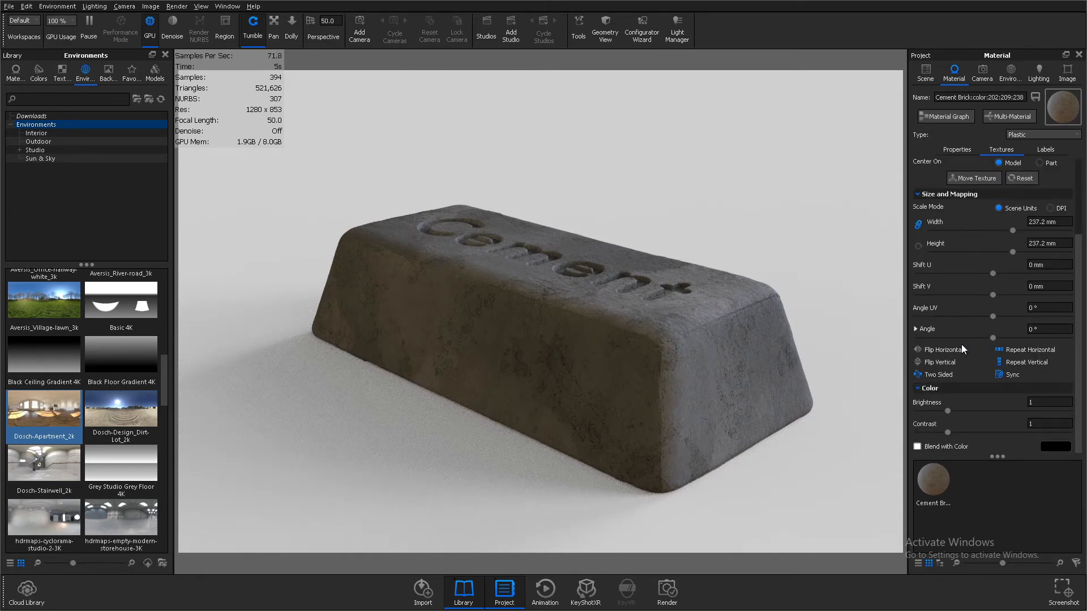
{"action": "left_click_drag", "start_coordinate": [948, 411], "coordinate": [966, 433]}
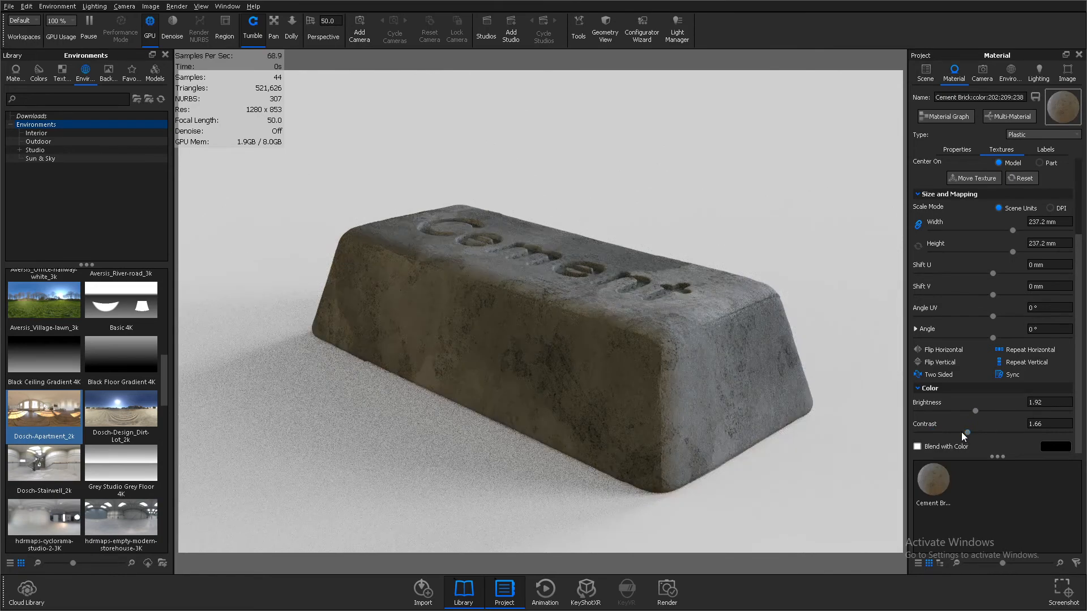
Try blending the diffuse texture with teal and orange colors, discard the color choice and turn blending off
{"action": "left_click", "coordinate": [917, 446]}
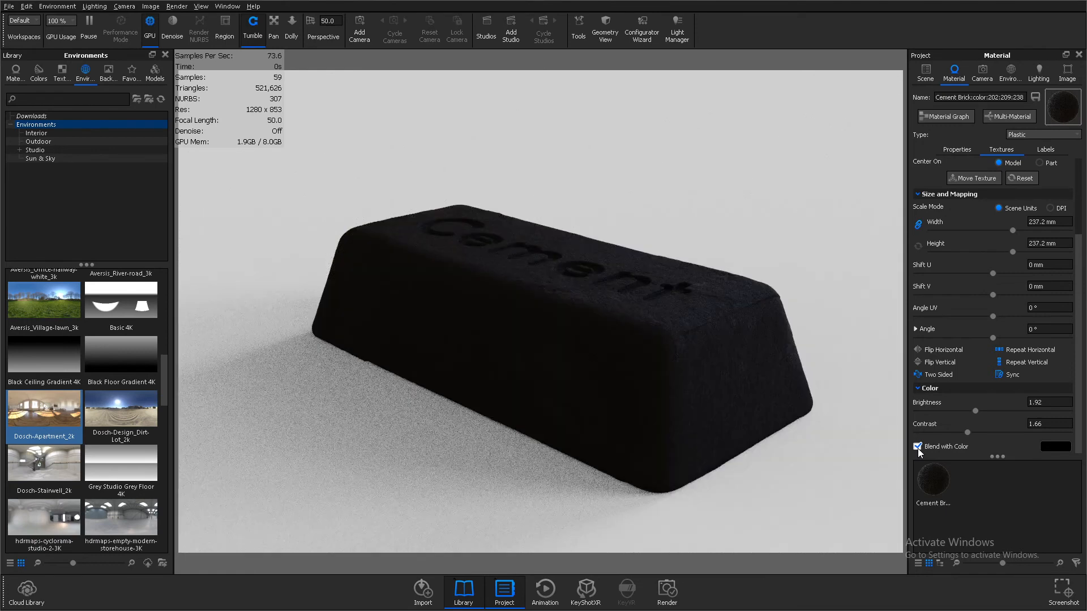
{"action": "left_click", "coordinate": [1047, 447]}
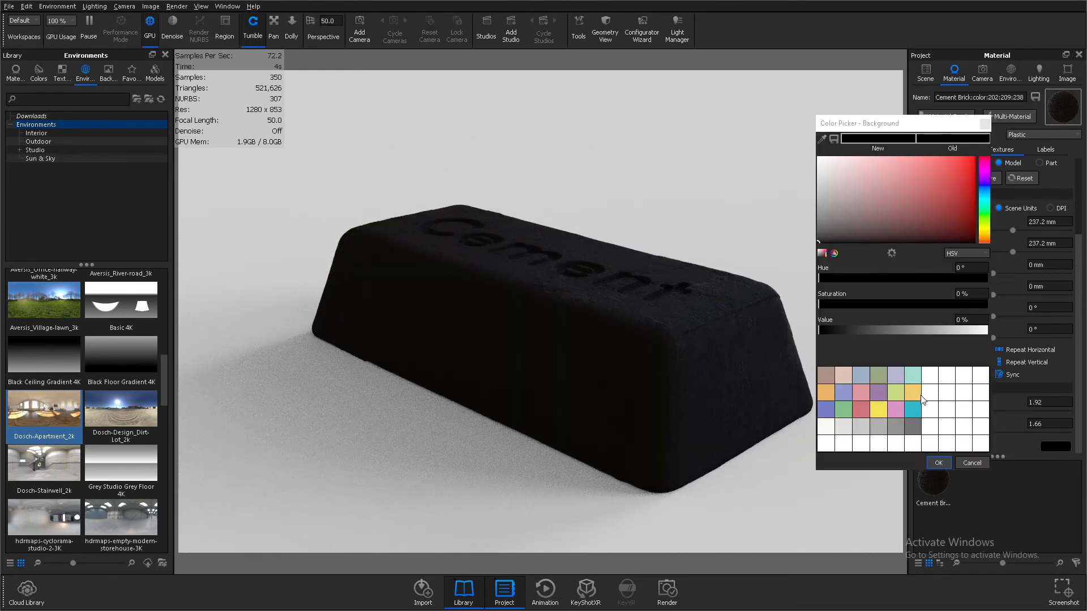
{"action": "left_click", "coordinate": [912, 411]}
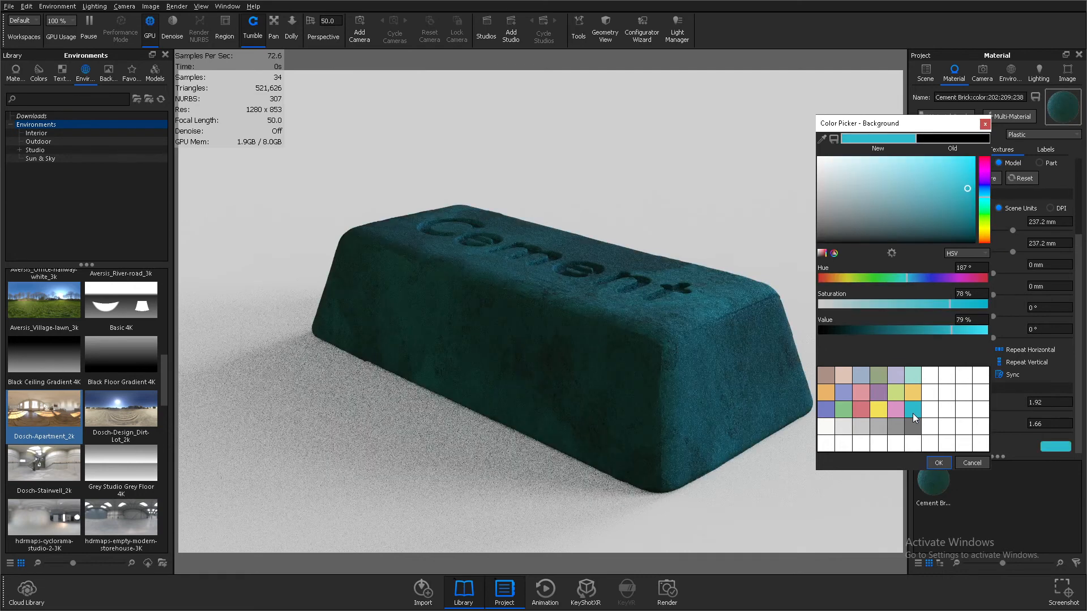
{"action": "left_click", "coordinate": [826, 391]}
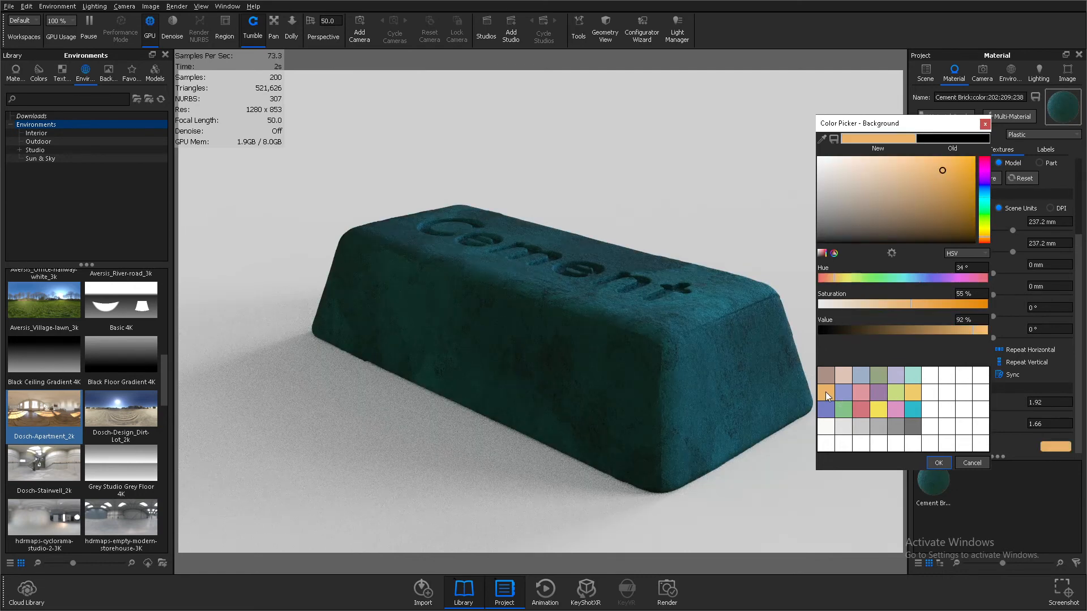
{"action": "left_click", "coordinate": [969, 463]}
{"action": "left_click", "coordinate": [918, 446]}
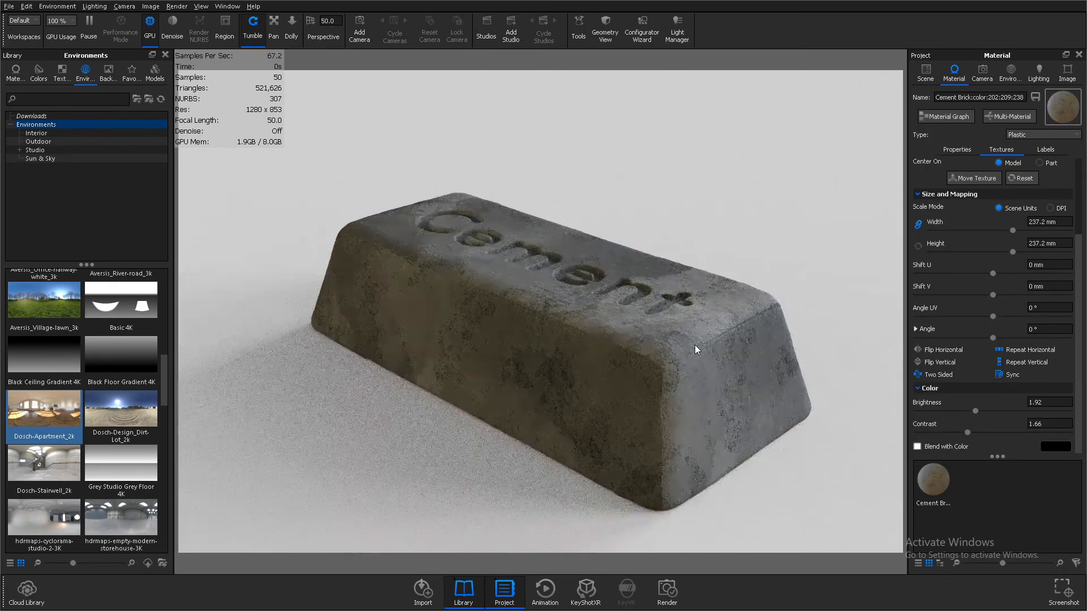
Set the bump texture's bump height to 2
{"action": "scroll", "coordinate": [990, 286], "scroll_direction": "up", "scroll_amount": 3}
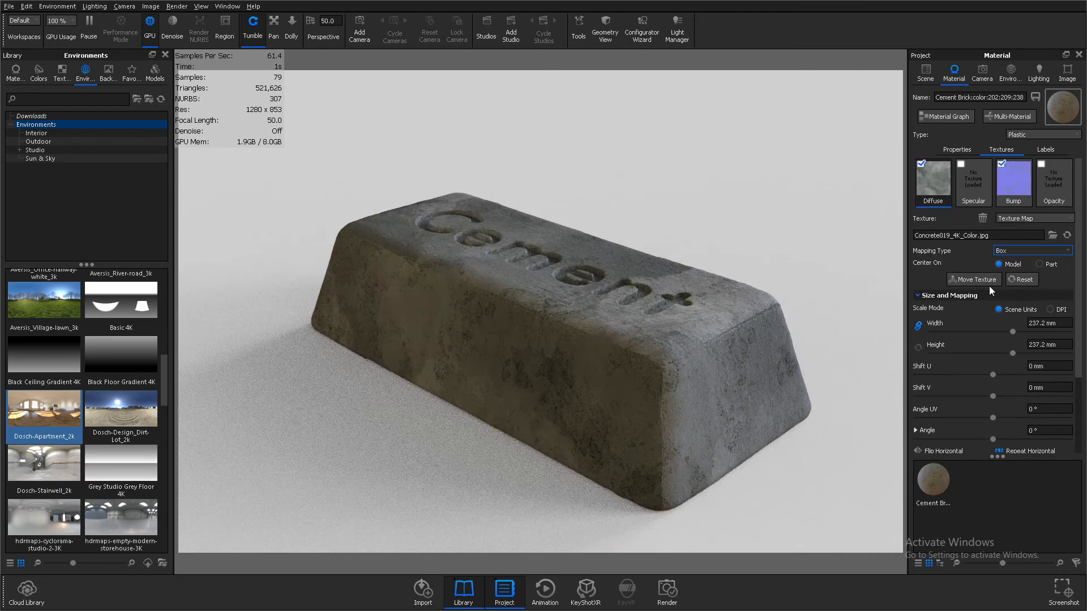
{"action": "left_click", "coordinate": [1012, 192]}
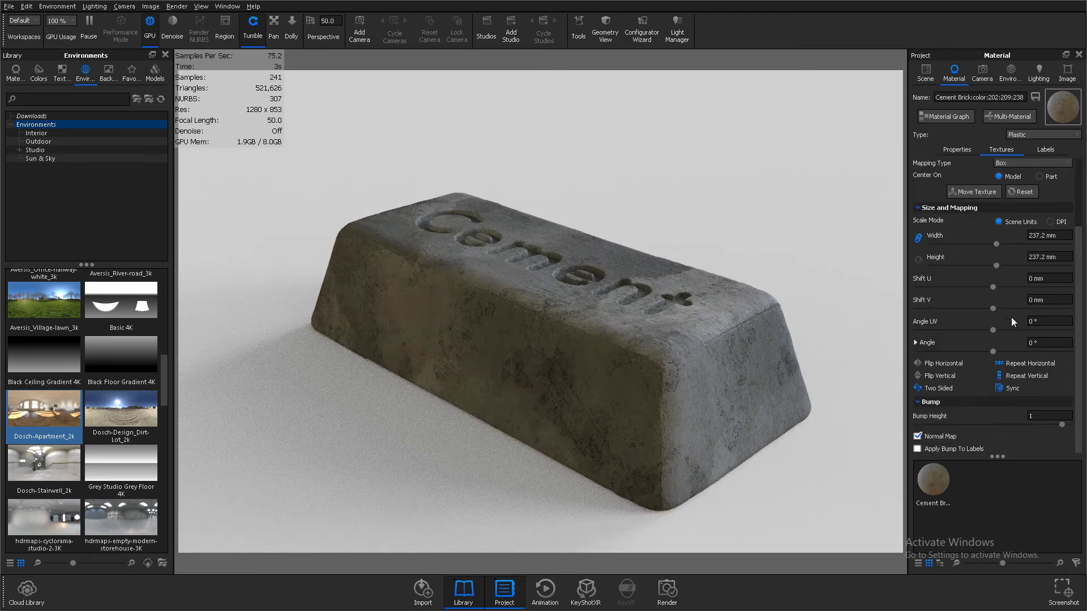
{"action": "scroll", "coordinate": [1011, 316], "scroll_direction": "down", "scroll_amount": 3}
{"action": "left_click", "coordinate": [1041, 416]}
{"action": "type", "text": "2"}
{"action": "key", "text": "BackSpace"}
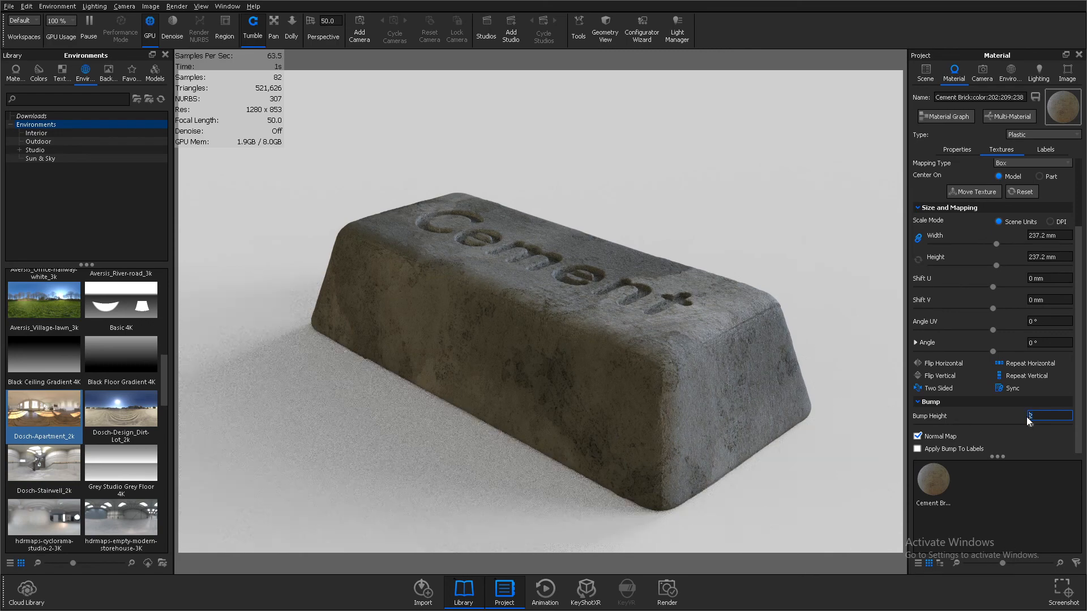